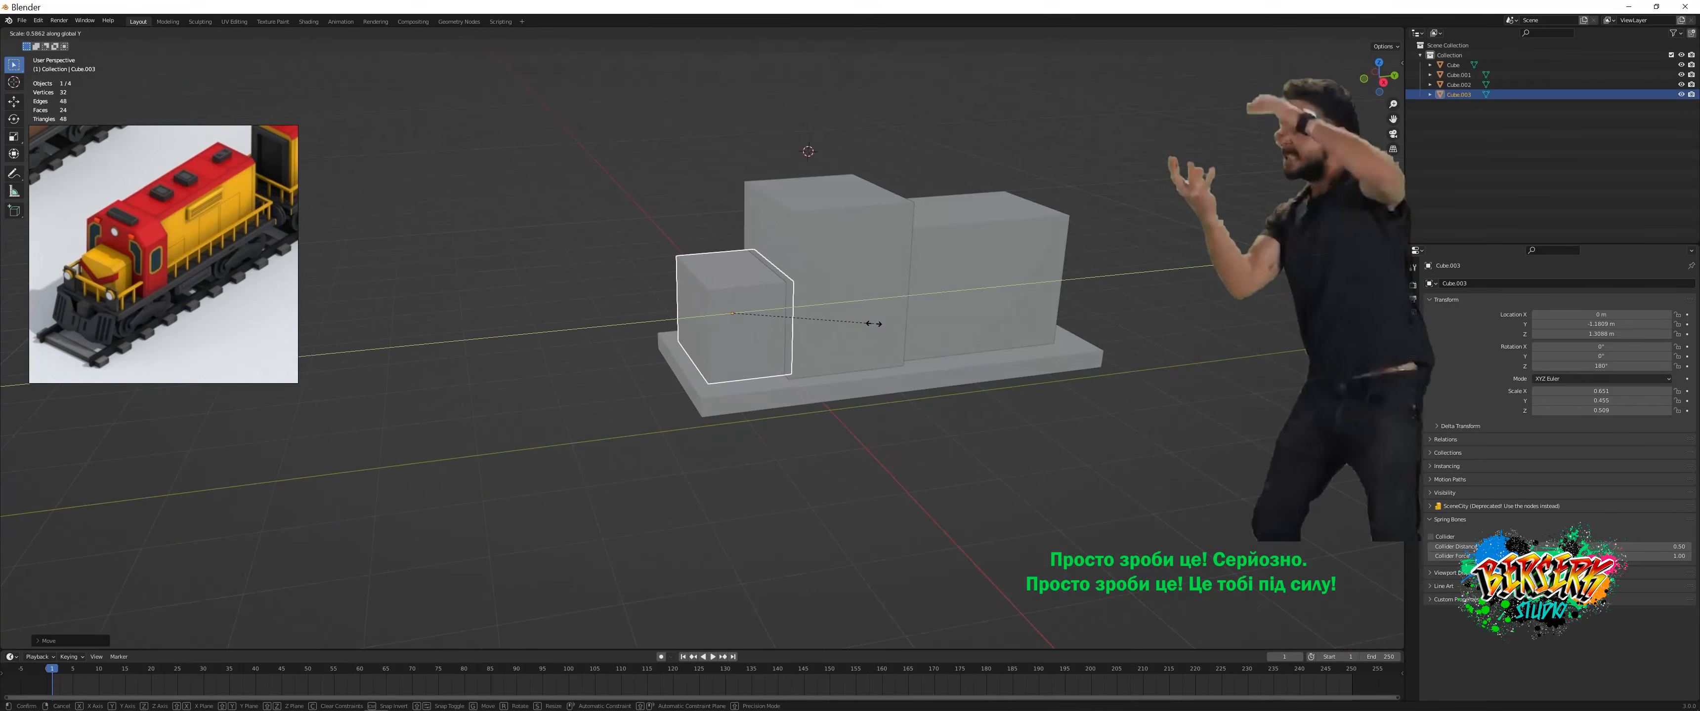
- Scale the small front block along the Y axis and the cab block along the X axis
scroll(663, 276, up, 3)
key(s)
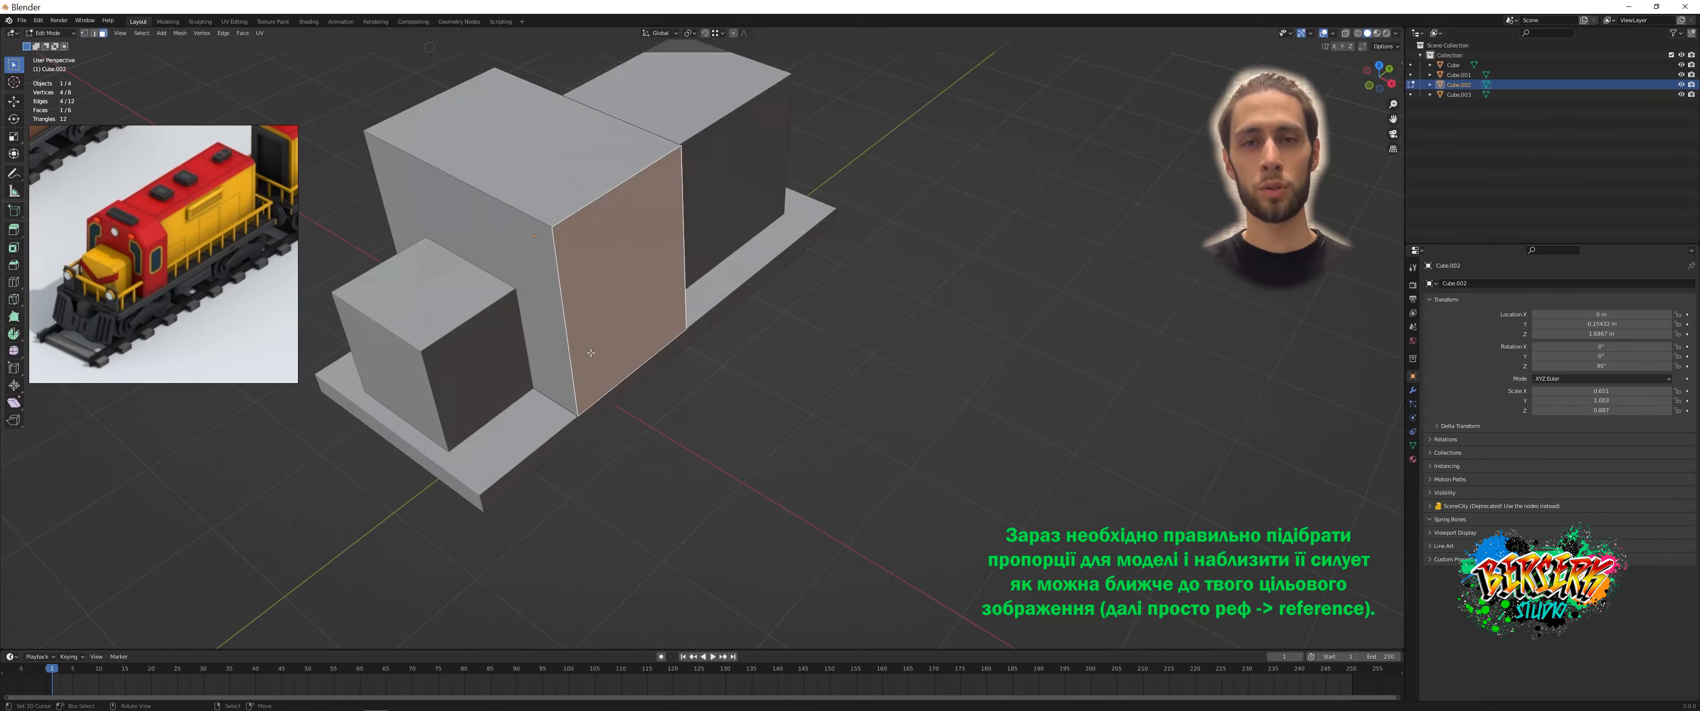
key(s)
key(x)
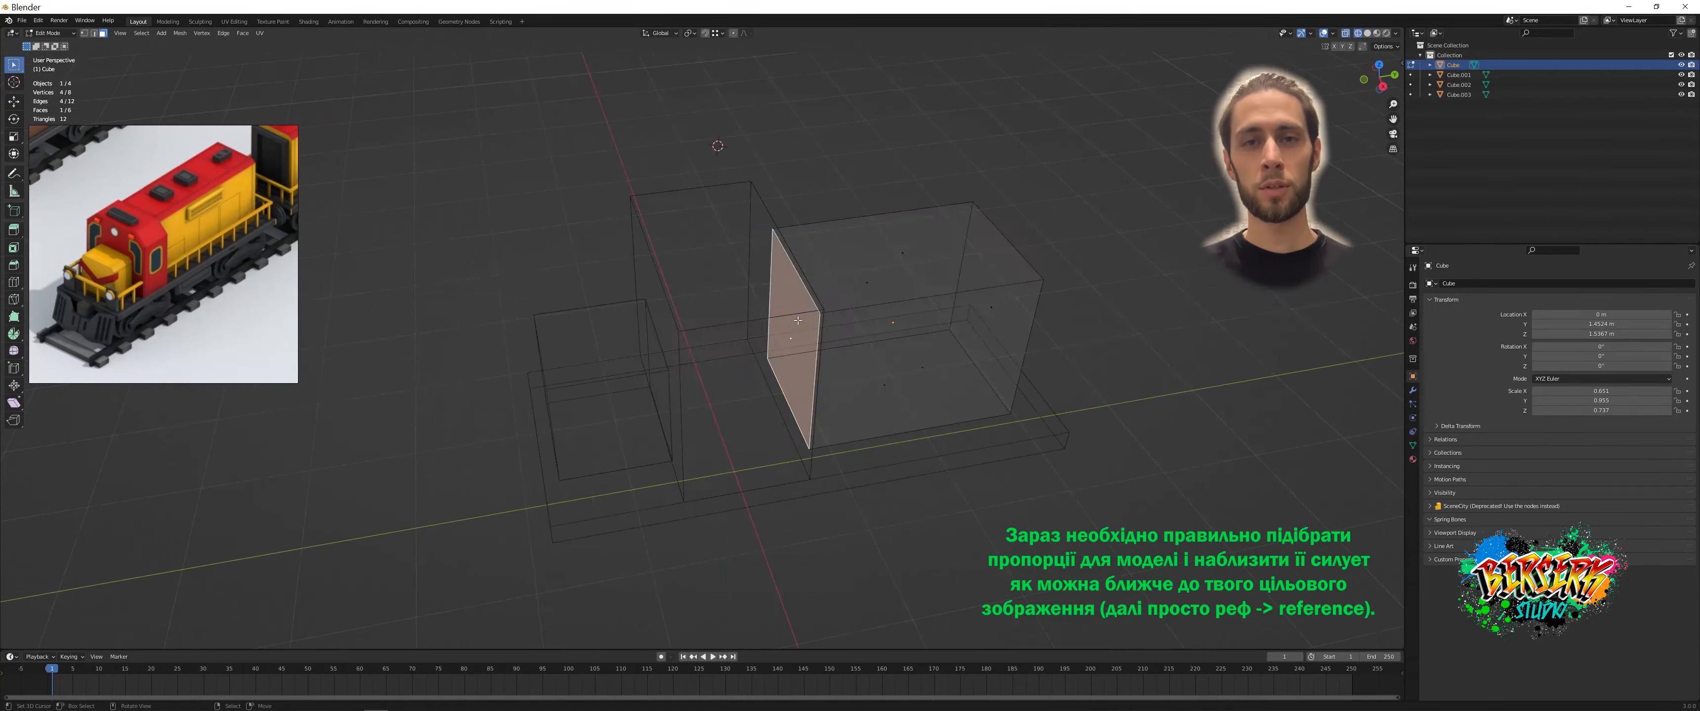
- Adjust the cab block's width relative to the body block by scaling it along the X axis
middle_drag(528, 349, 713, 396)
scroll(704, 372, up, 3)
key(s)
key(x)
click(824, 350)
middle_drag(825, 350, 628, 334)
scroll(628, 334, down, 5)
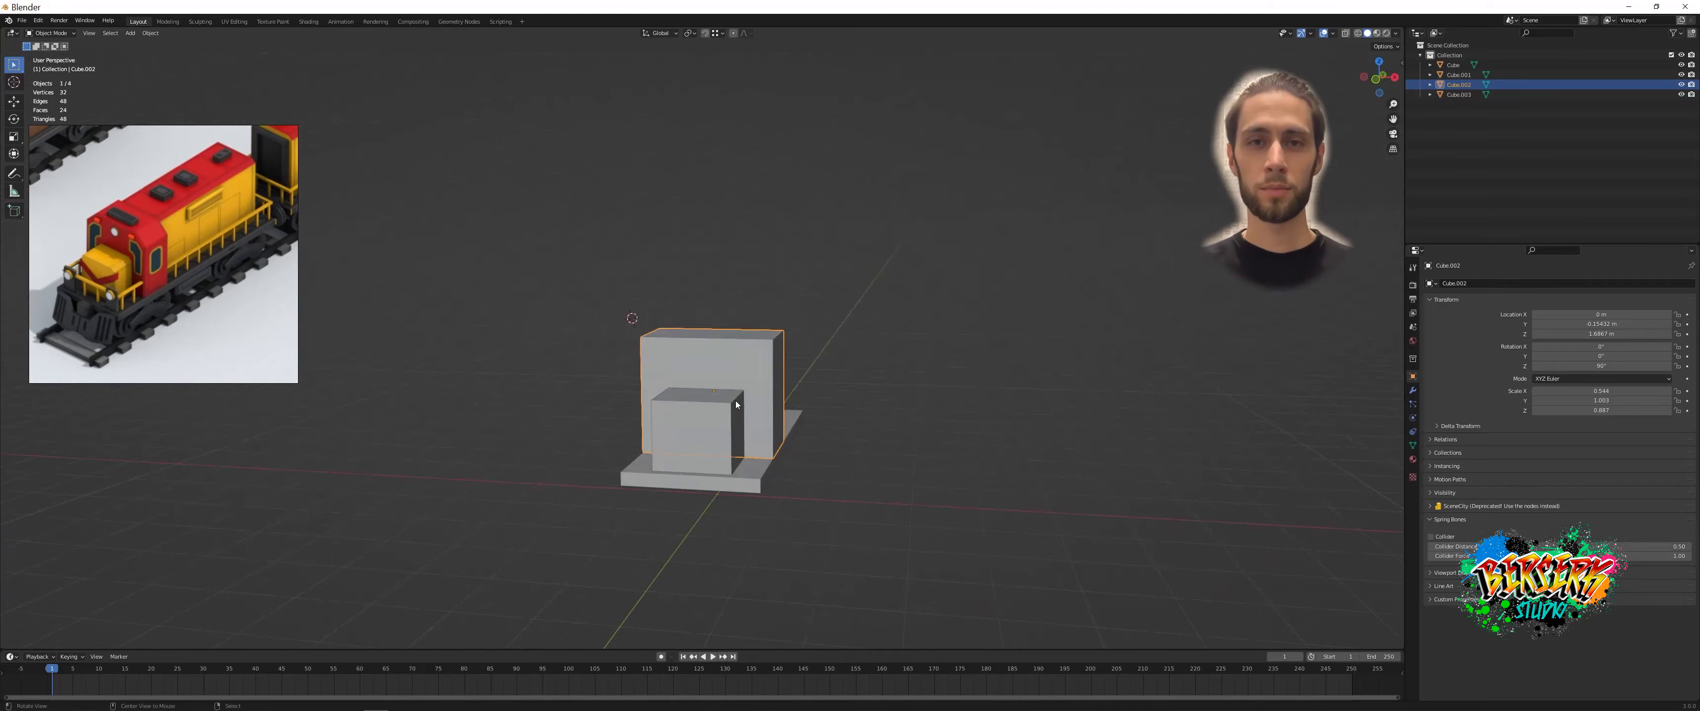
- Create a smaller block below the platform in the same mesh and move it along Z against the platform's underside
middle_drag(594, 396, 624, 427)
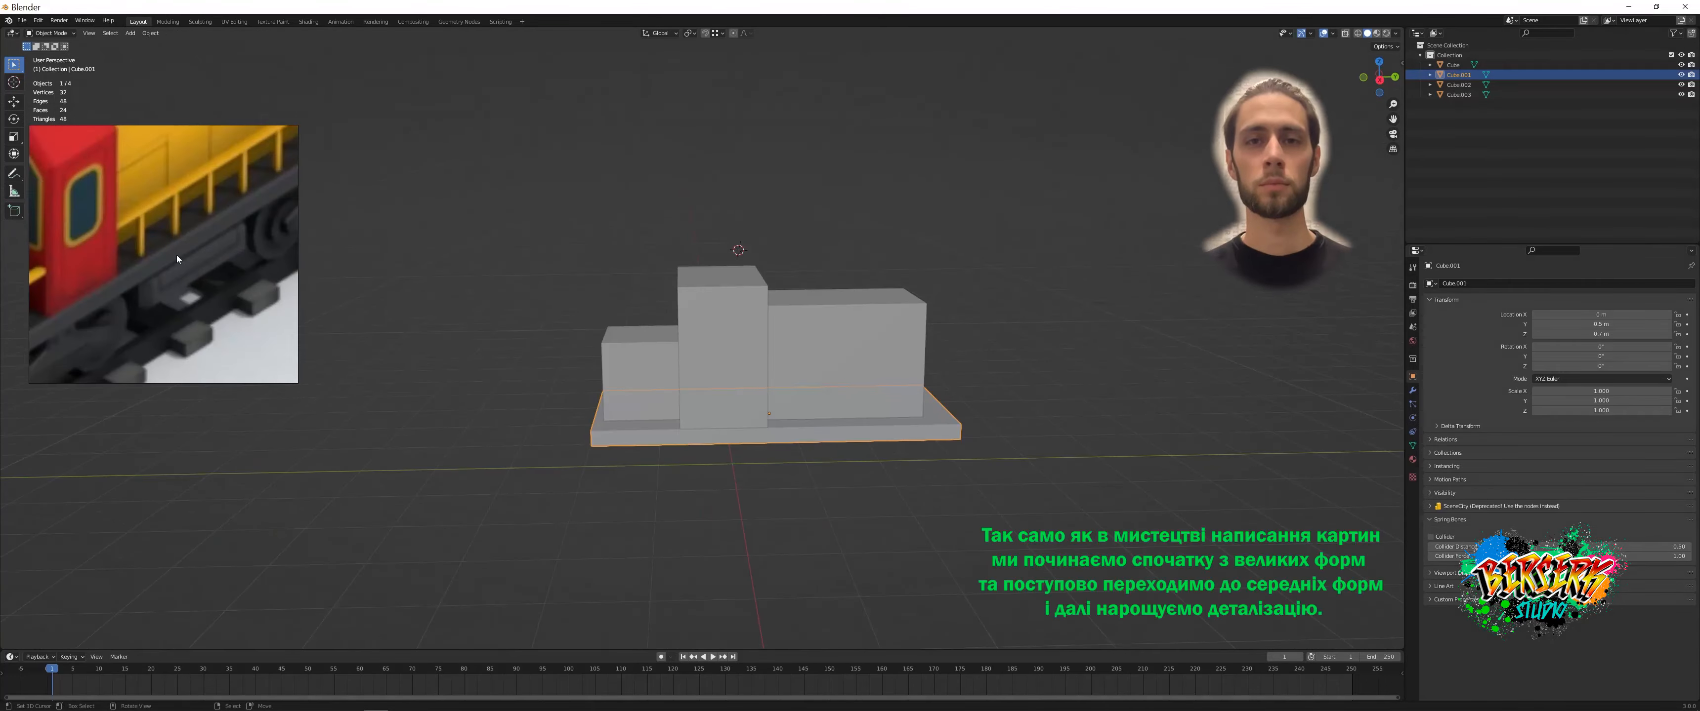
key(e)
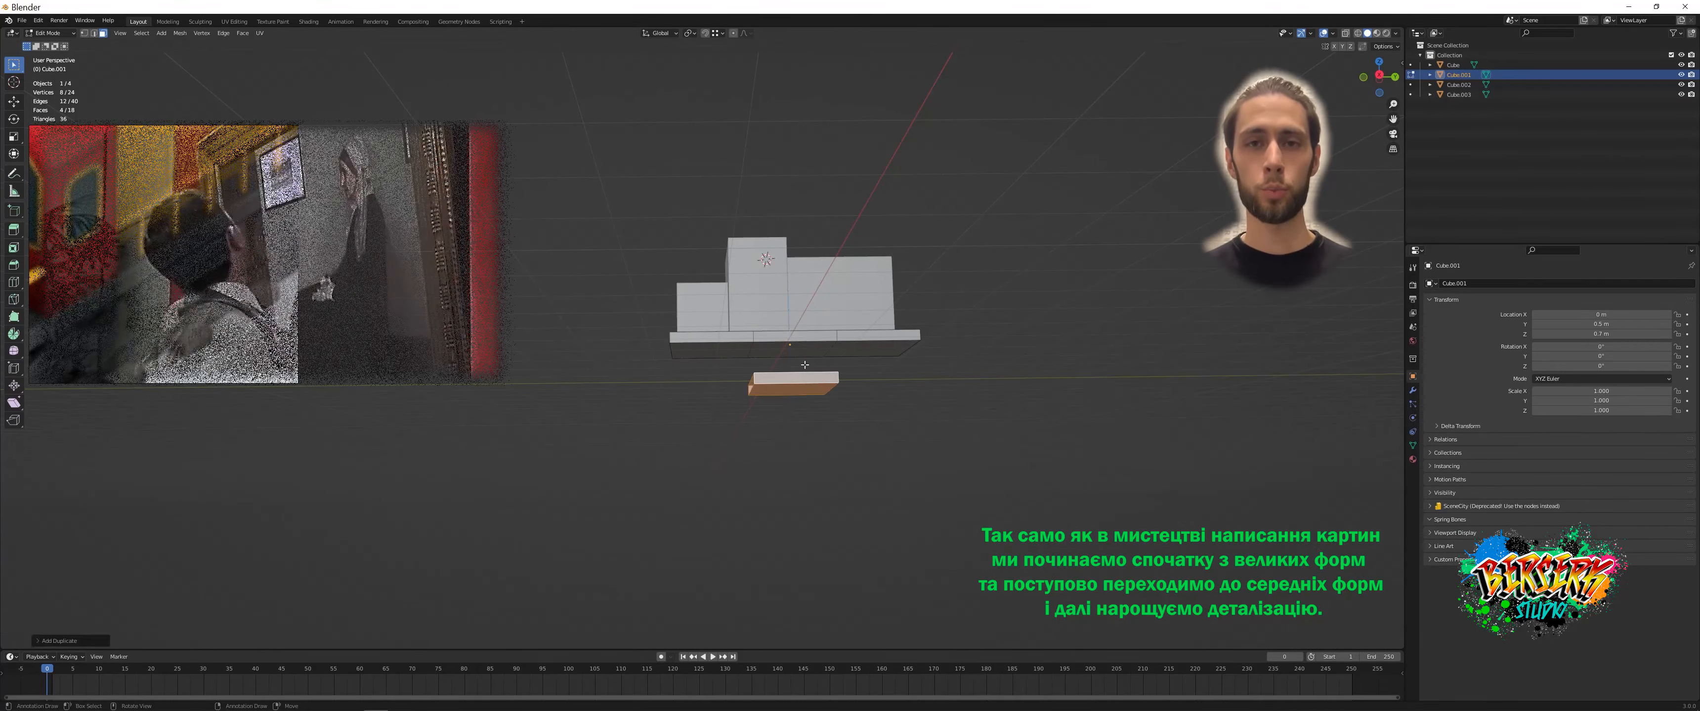
click(664, 366)
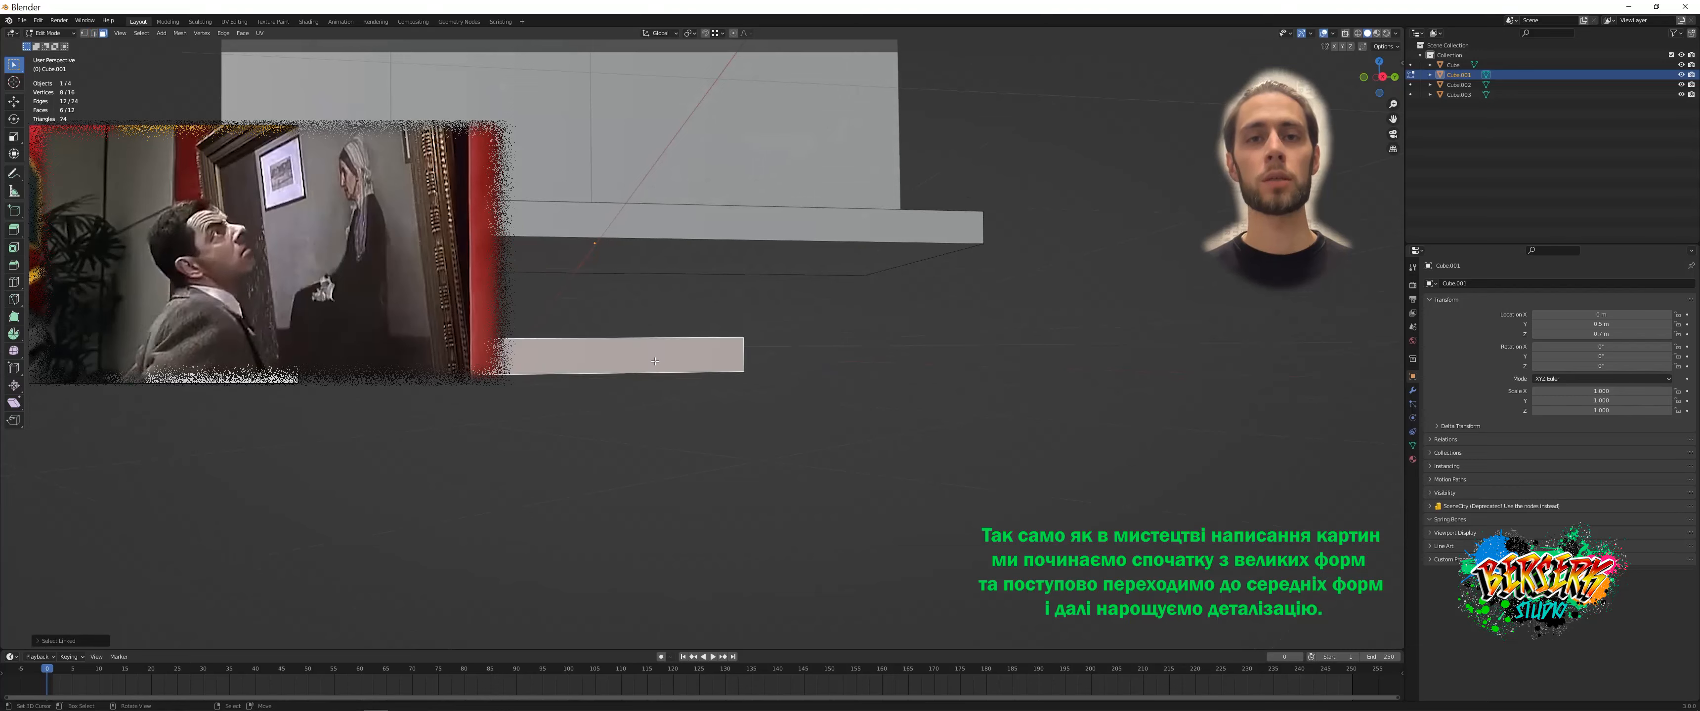
key(KP_3)
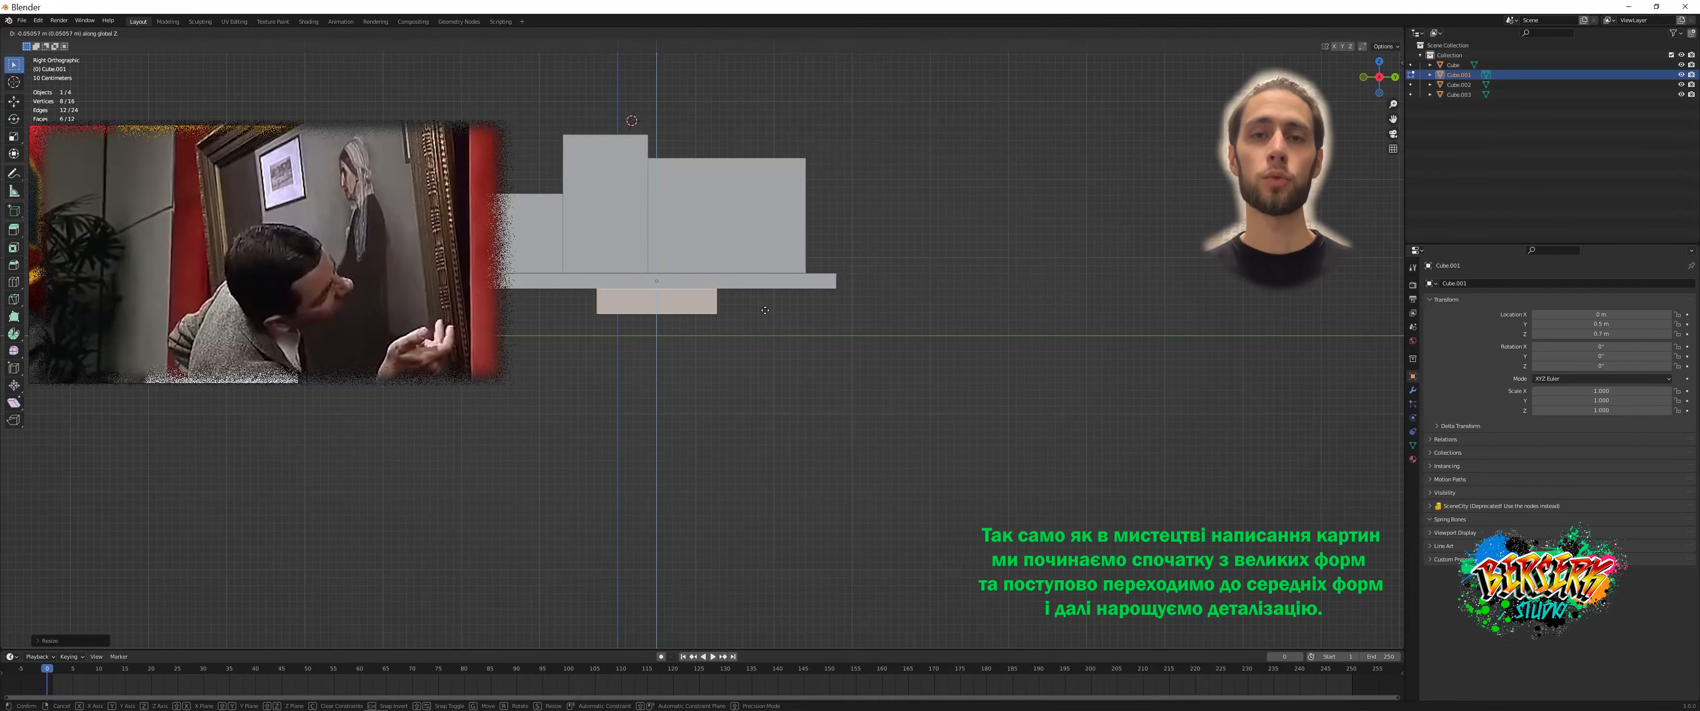
click(765, 310)
middle_drag(765, 310, 720, 290)
scroll(726, 291, up, 5)
right_click(726, 283)
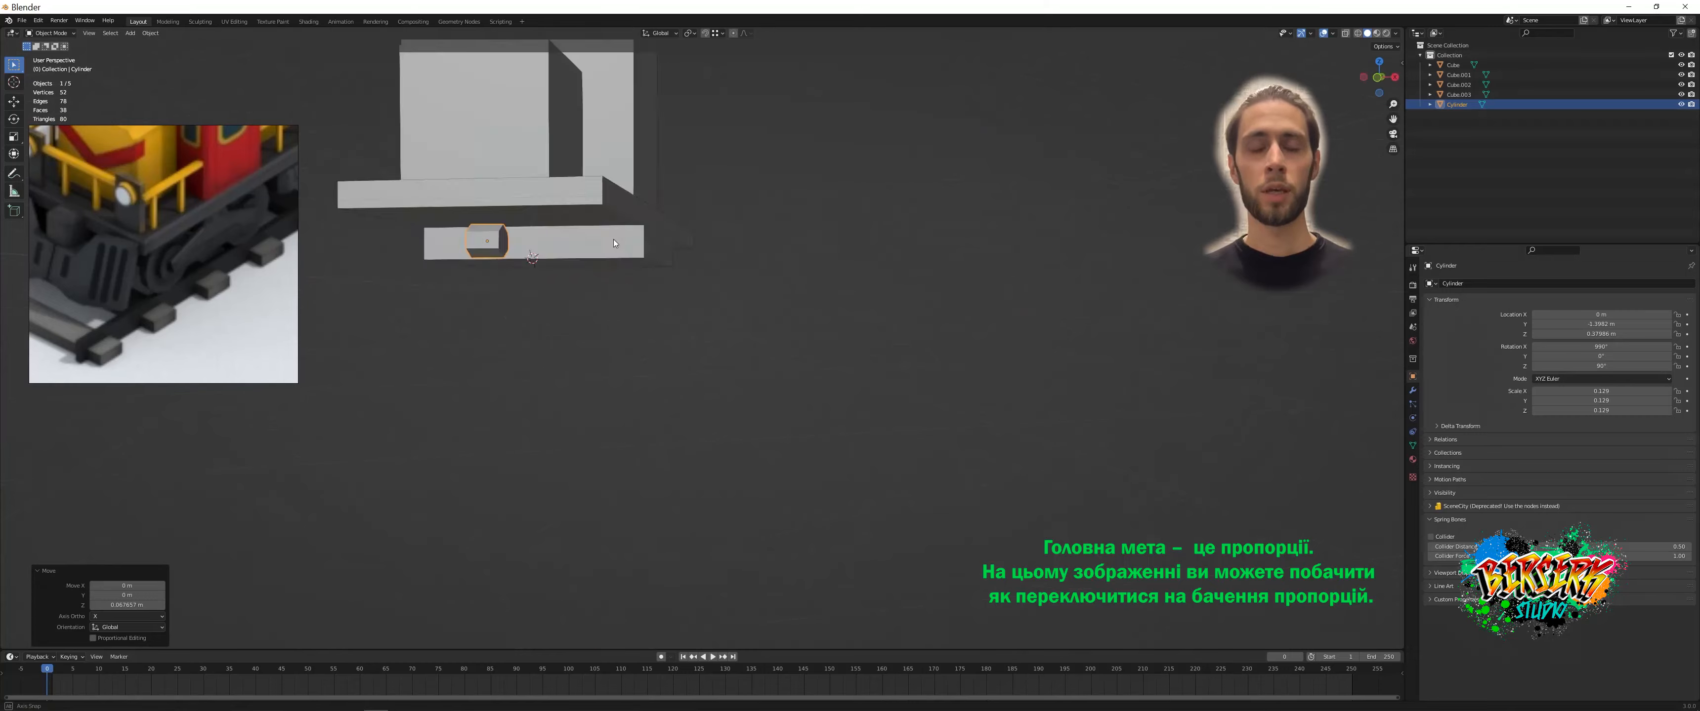
- Add a cylinder for the front wheel, scale it down and rotate it 90° about the Y axis
mouse_move(614, 239)
middle_down()
mouse_move(721, 269)
mouse_move(556, 224)
mouse_move(637, 239)
middle_up()
scroll(556, 226, up, 5)
key(Tab)
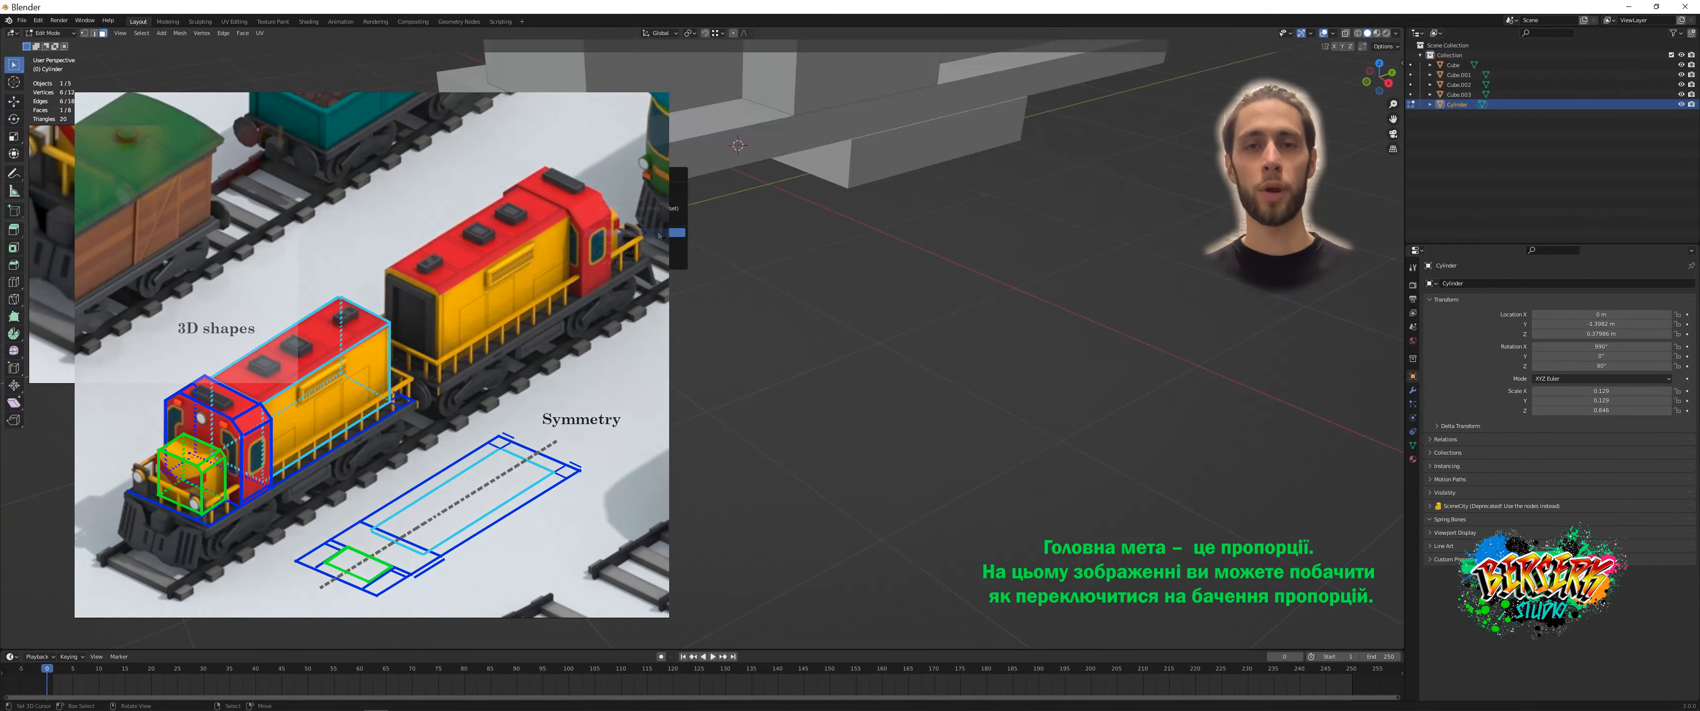
key(Tab)
key(shift+a)
click(759, 379)
key(s)
click(742, 285)
key(r)
key(x)
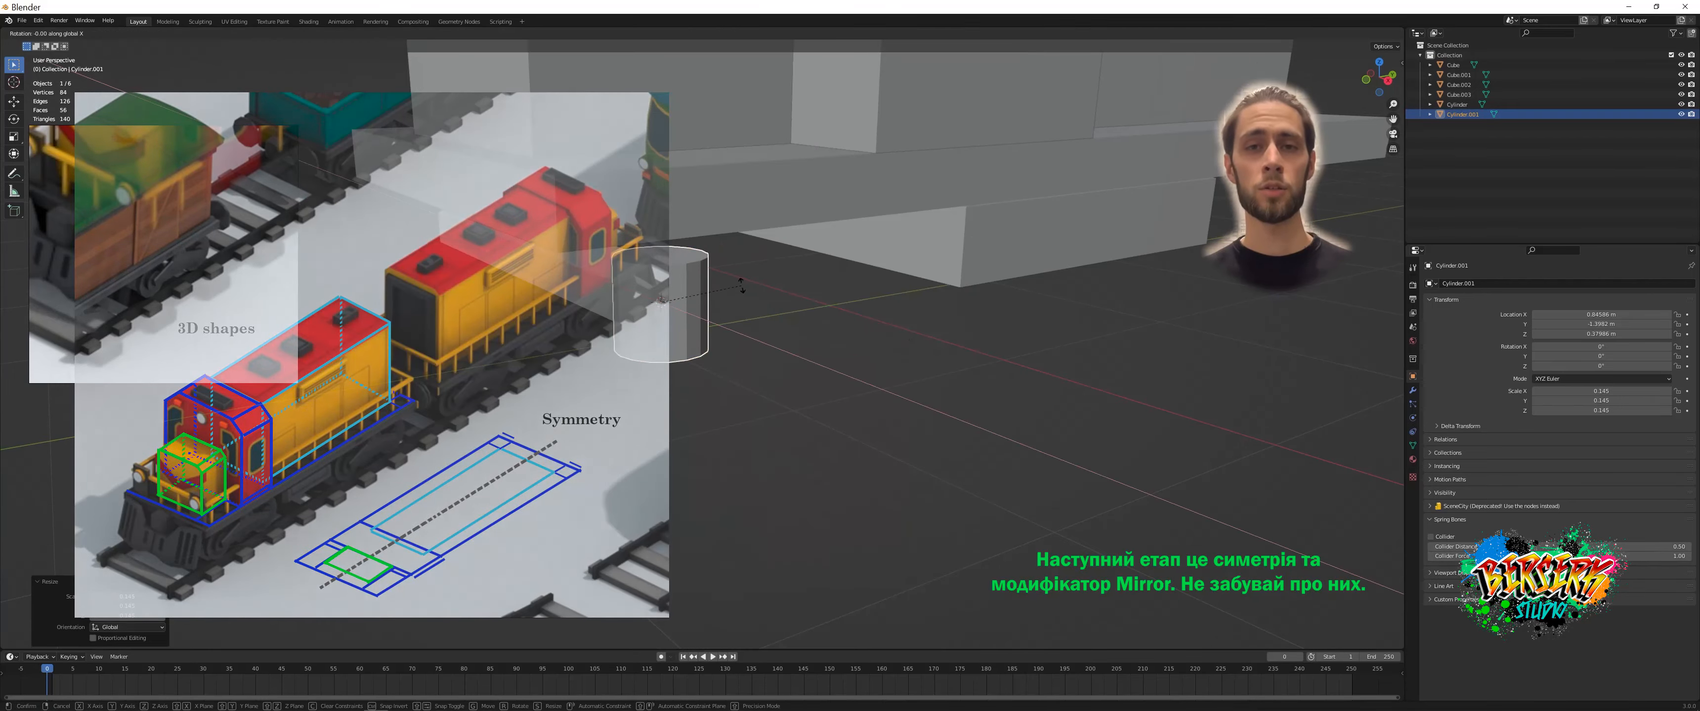
click(733, 300)
click(769, 312)
- Resize the wheel cylinder in the side view and position it vertically beneath the front of the platform
scroll(769, 313, down, 8)
middle_drag(769, 312, 822, 402)
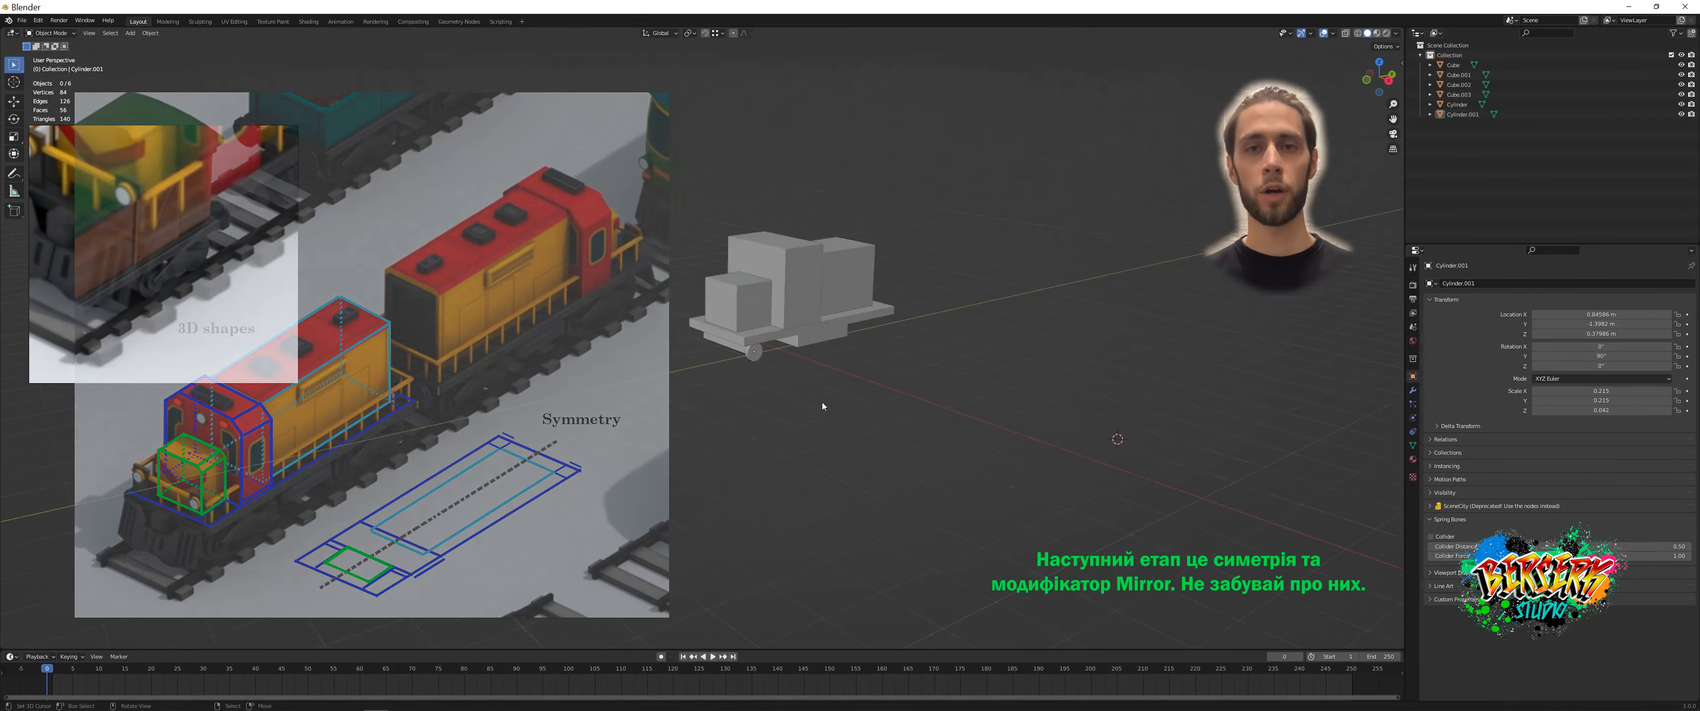
scroll(822, 403, up, 5)
click(781, 367)
key(KP_3)
key(s)
click(996, 340)
scroll(909, 312, down, 1)
key(g)
key(z)
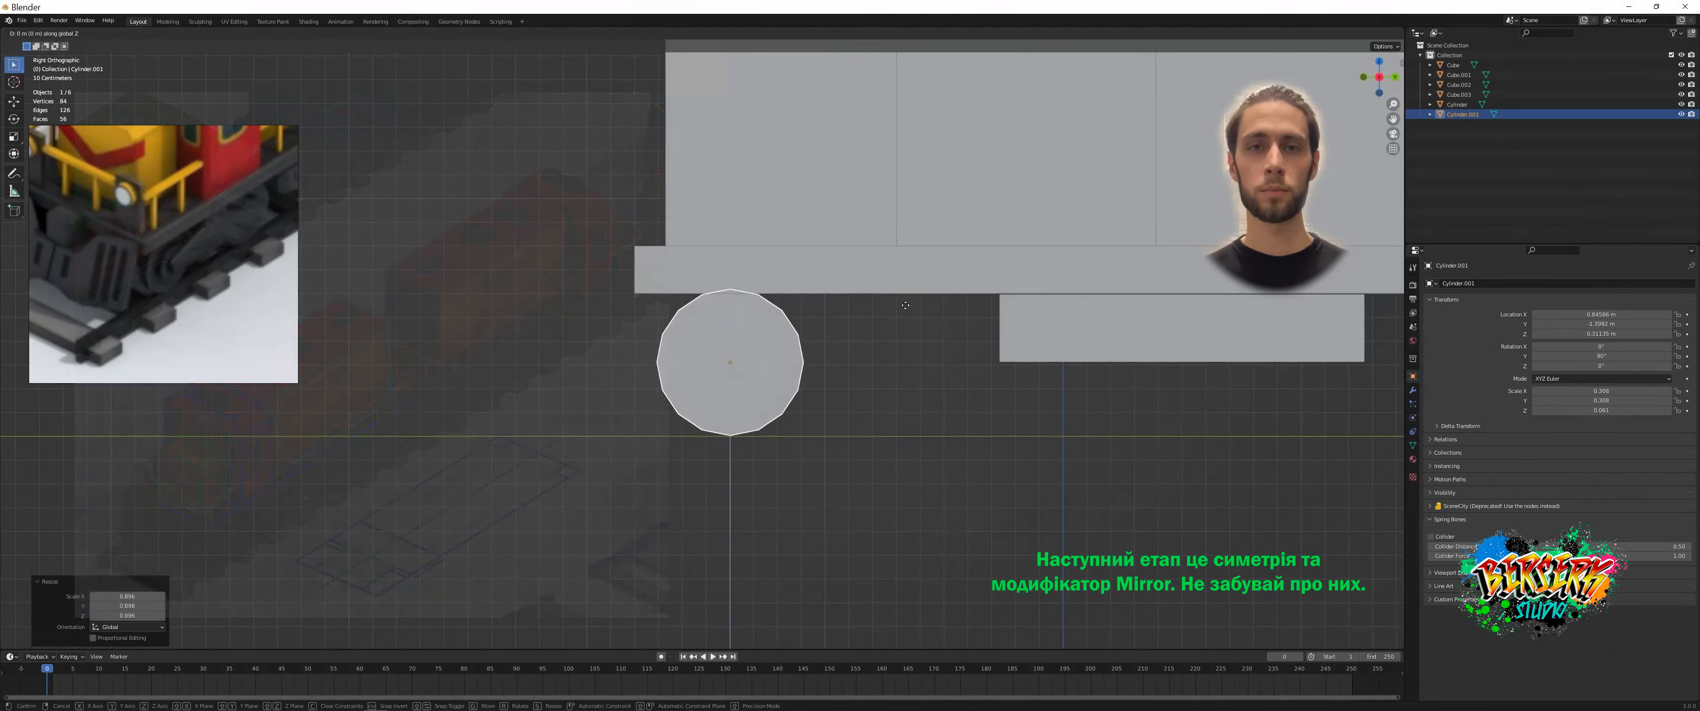
- Duplicate the front wheel about 0.66 m along the Y axis for a second wheel
scroll(567, 355, down, 6)
scroll(566, 356, up, 4)
key(shift+d)
key(y)
click(678, 356)
scroll(678, 356, down, 2)
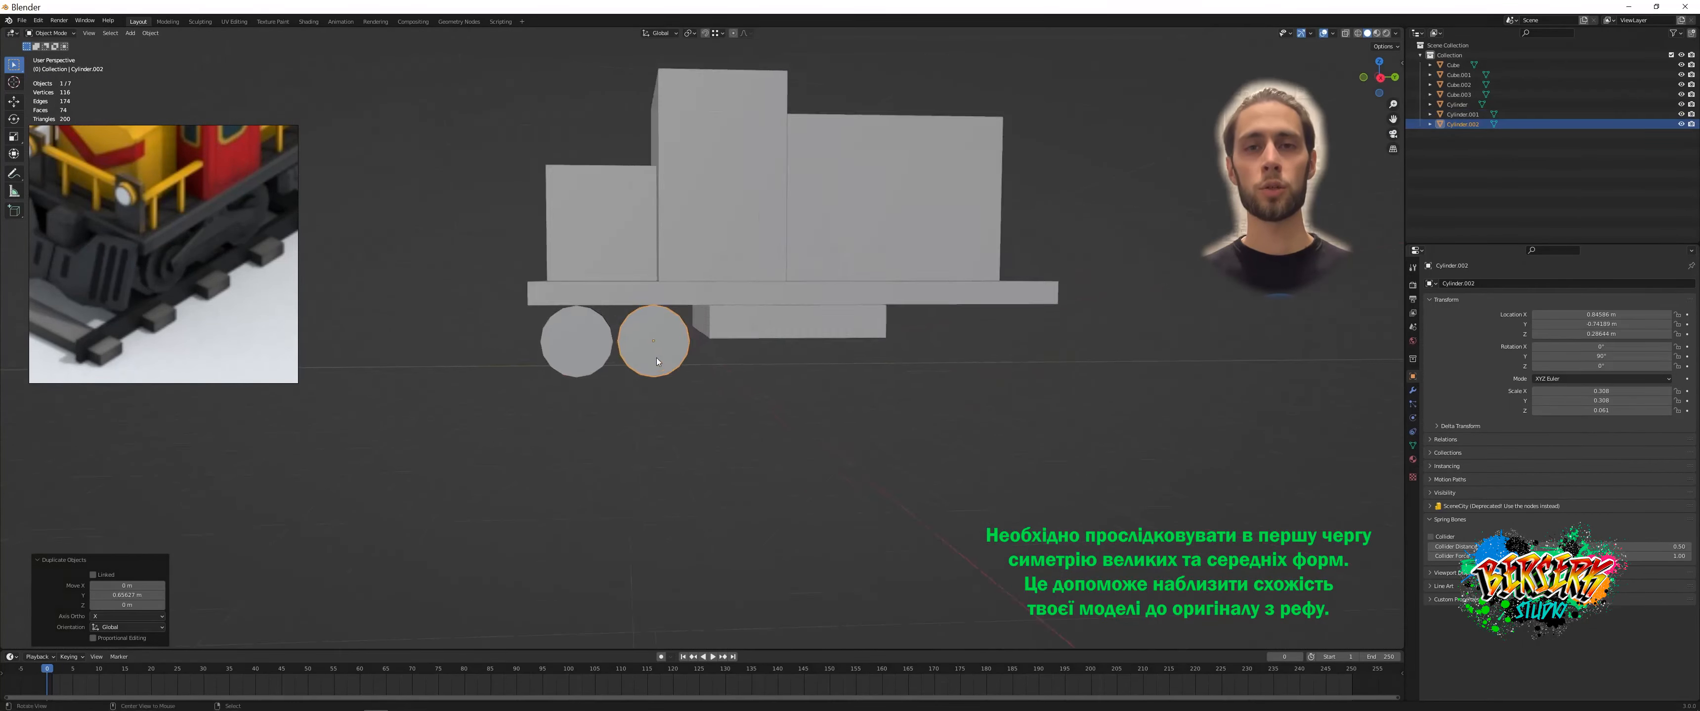
- Move the second wheel along the Y axis, farther from the front wheel
middle_drag(656, 357, 740, 346)
scroll(644, 335, down, 1)
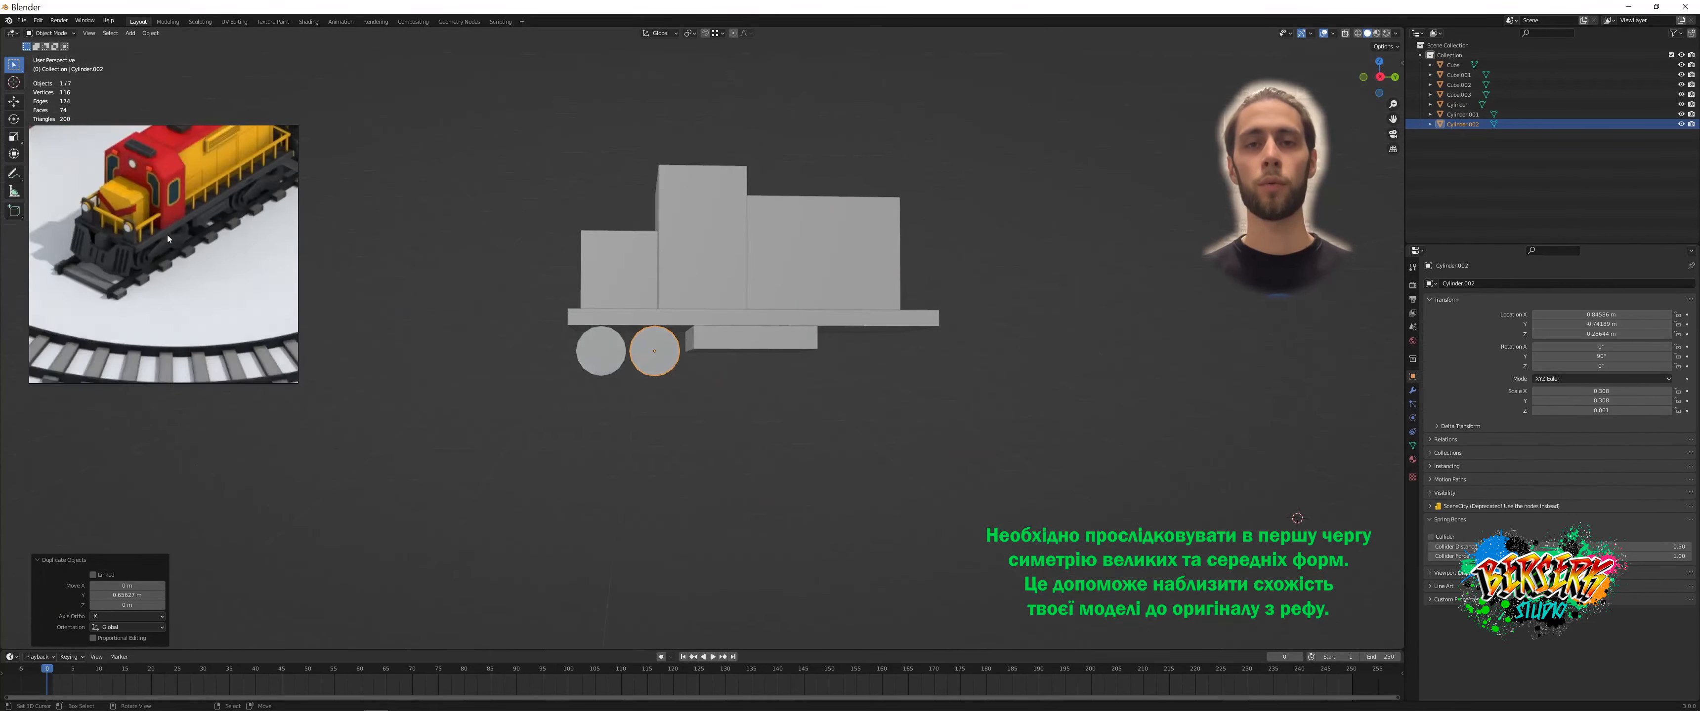
key(g)
key(y)
click(720, 330)
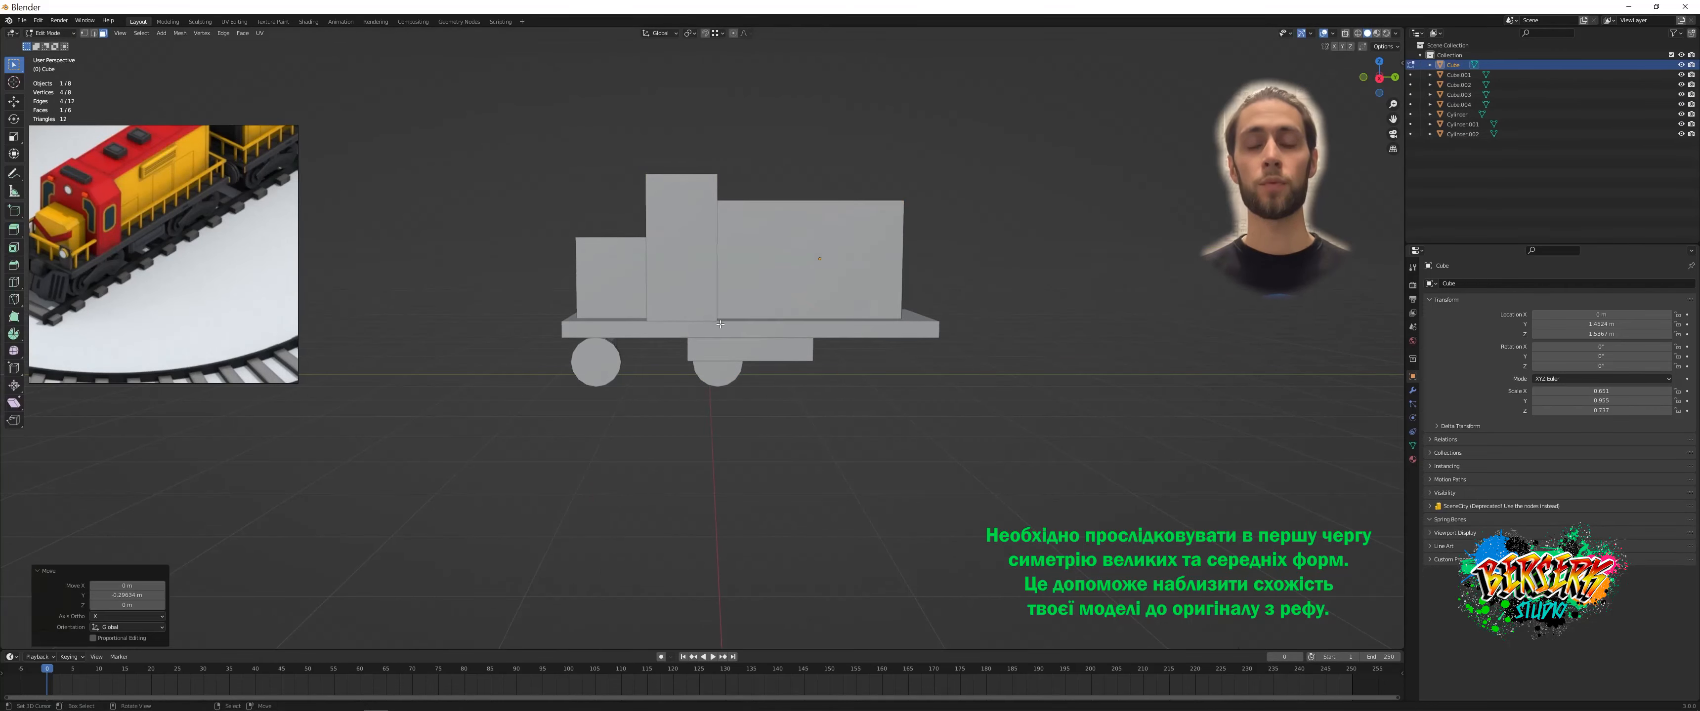
- Shorten the block beneath the platform along the Y axis to leave room for the wheels
key(y)
click(939, 357)
scroll(149, 246, up, 3)
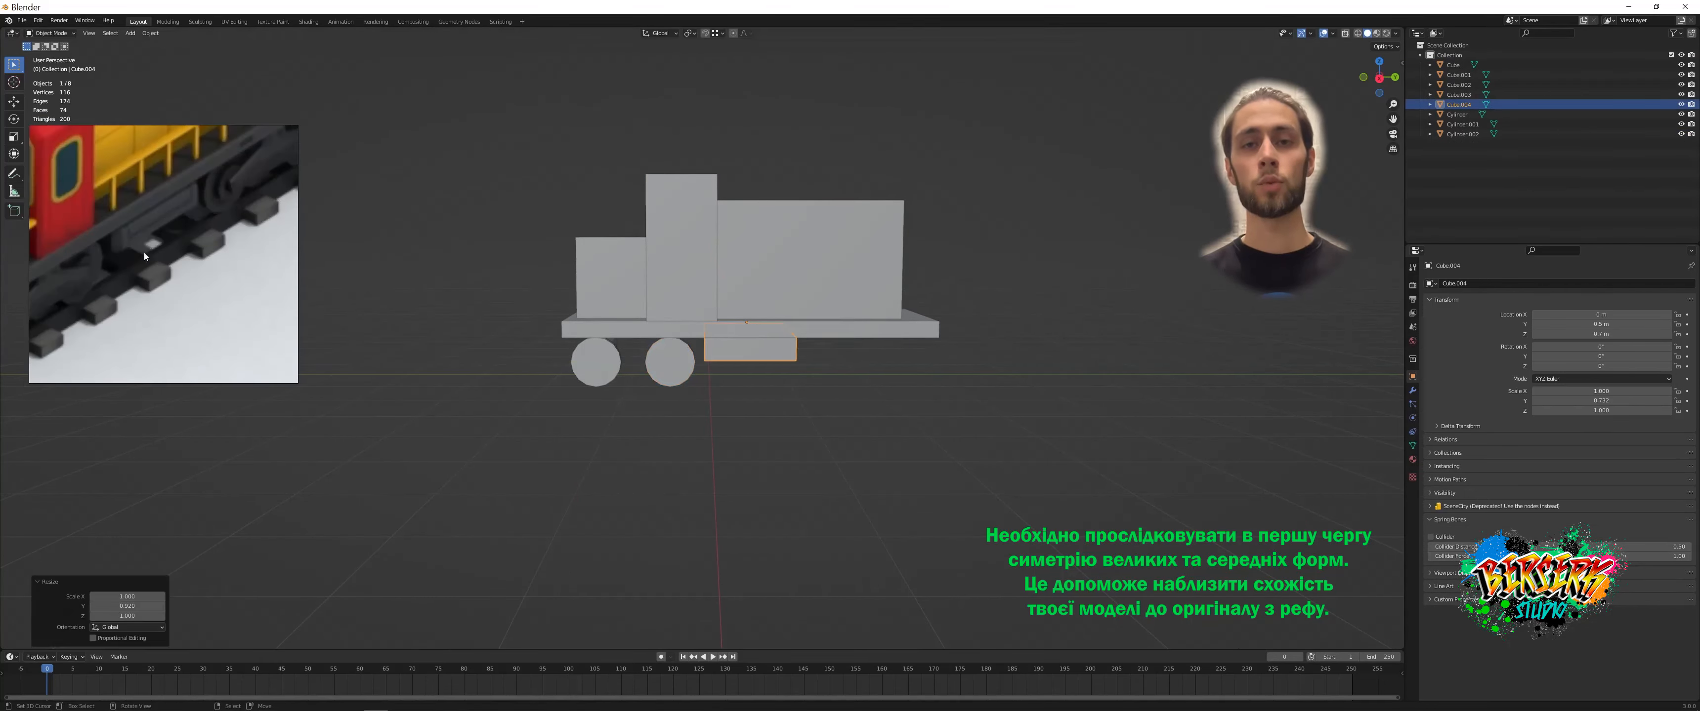
scroll(158, 227, down, 8)
scroll(148, 219, up, 8)
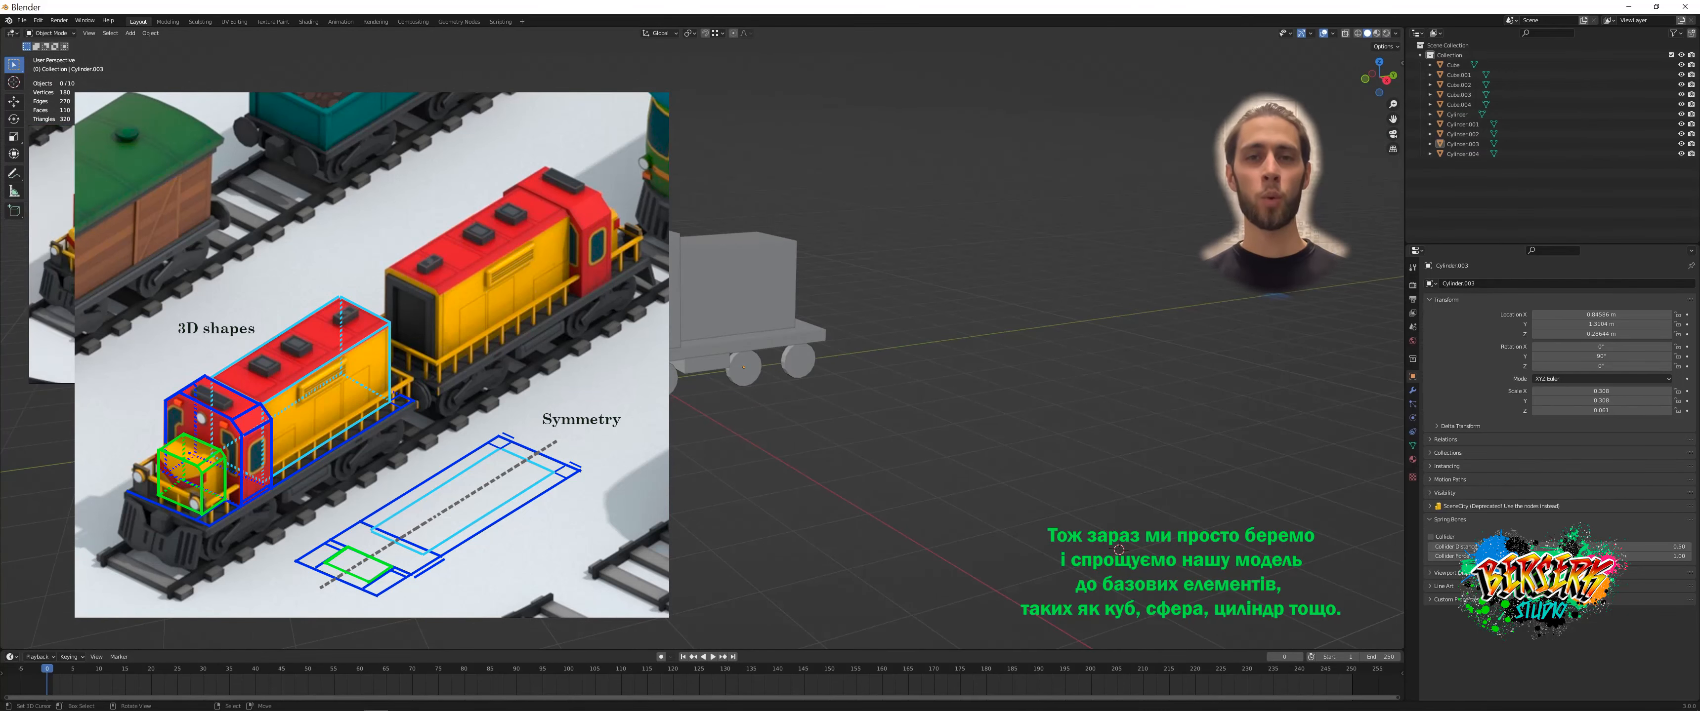
- Select the cab block and add a Mirror modifier to it
right_click(865, 353)
shift+right_click(759, 367)
middle_drag(800, 356, 924, 349)
right_click(689, 344)
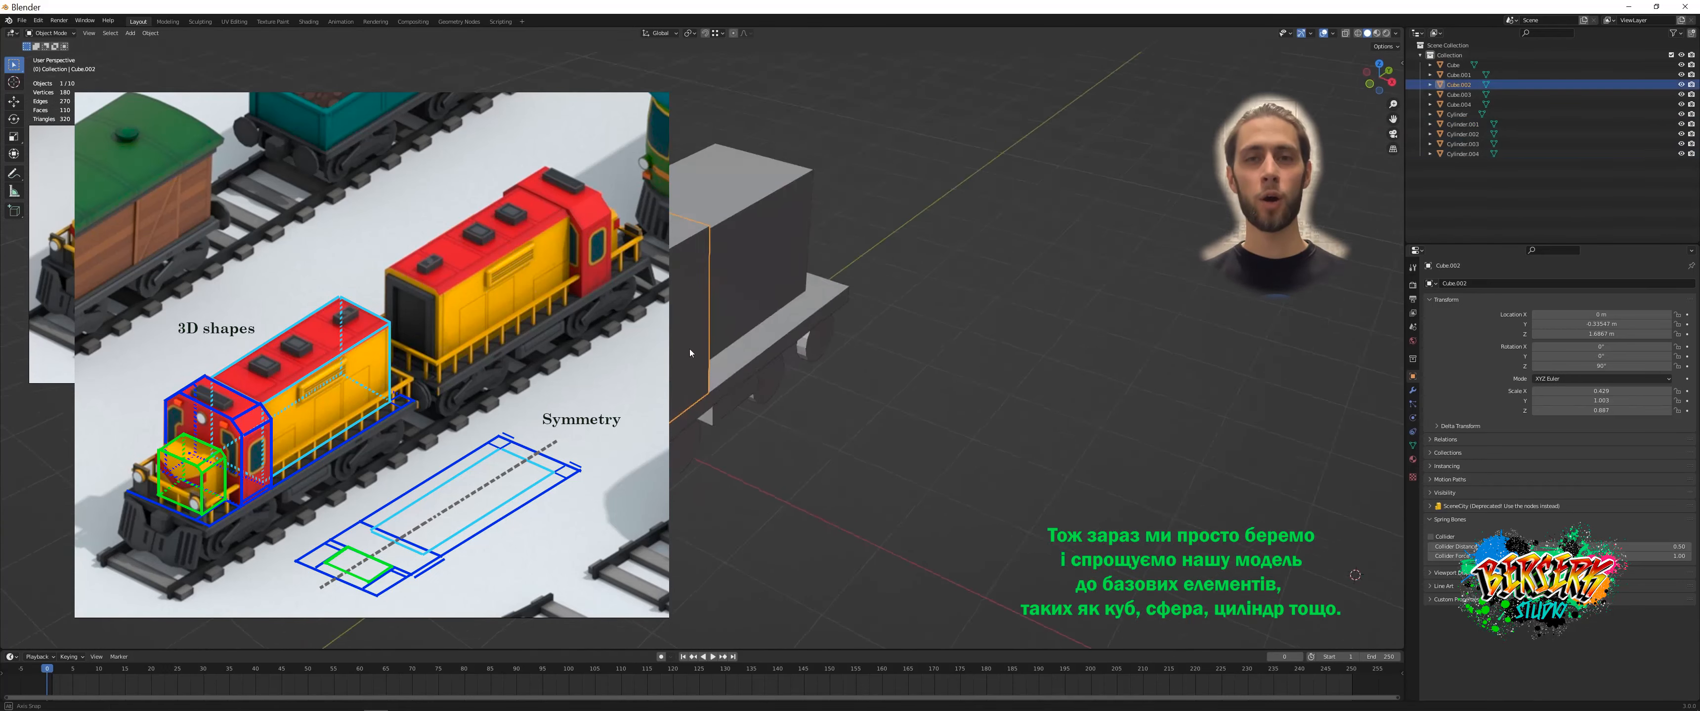
key(Tab)
key(Tab)
alt+drag(537, 217, 508, 254)
key(Tab)
key(Tab)
click(1413, 391)
click(1511, 284)
click(1526, 374)
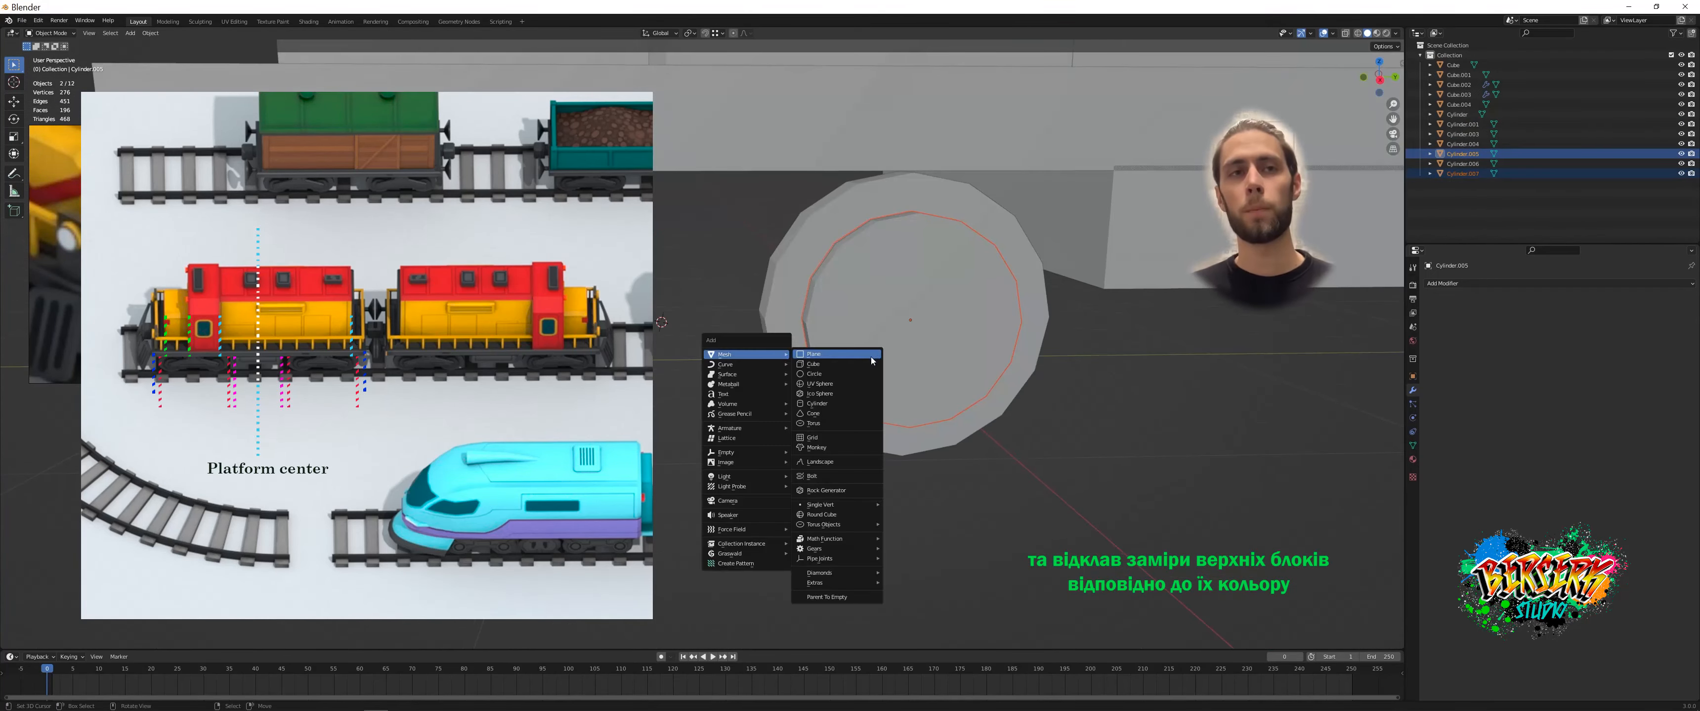
- Add a small cube beside the front wheel and scale it along the X axis
click(812, 475)
key(s)
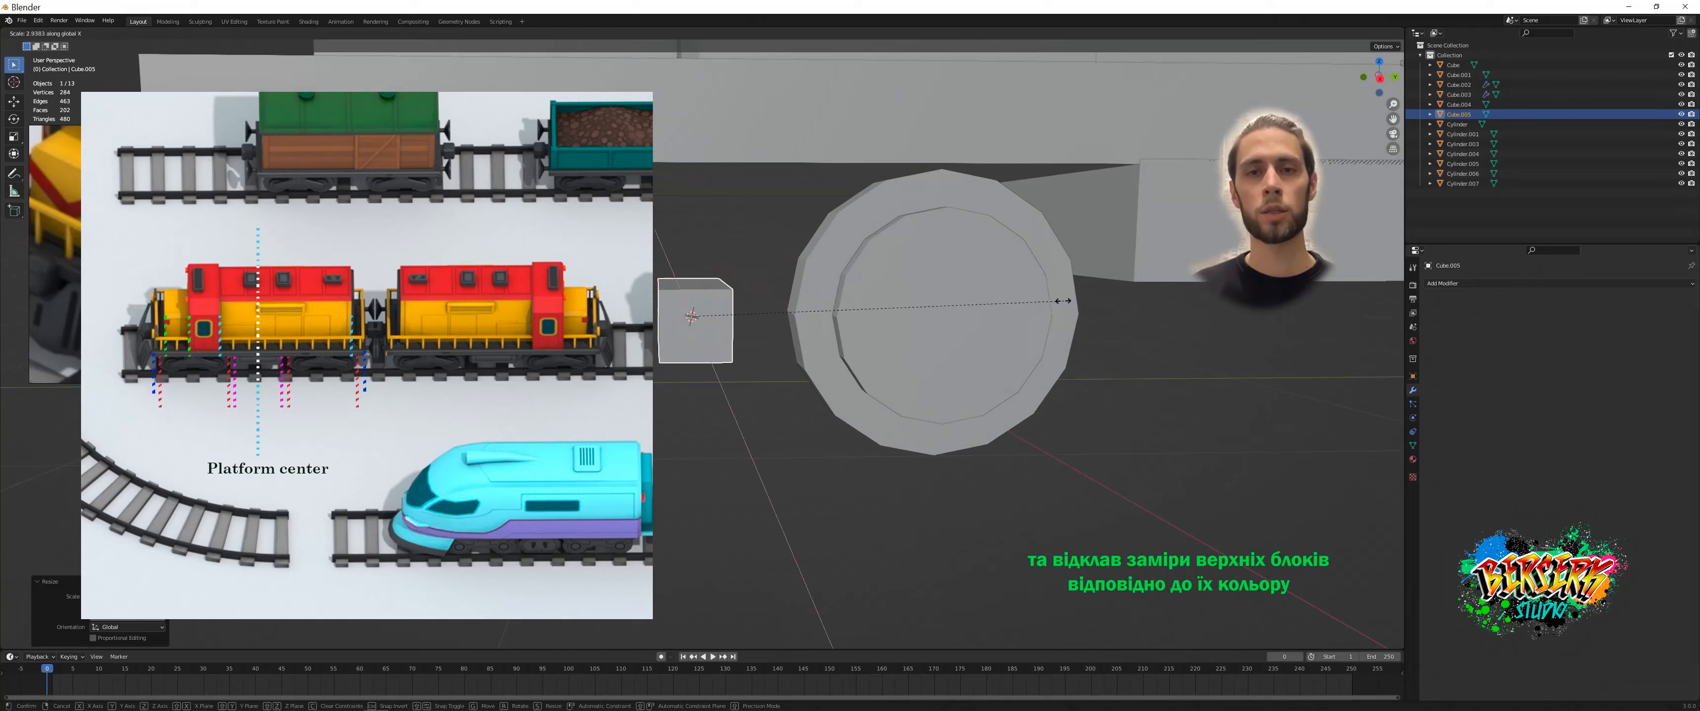
shift+middle_drag(812, 395, 937, 405)
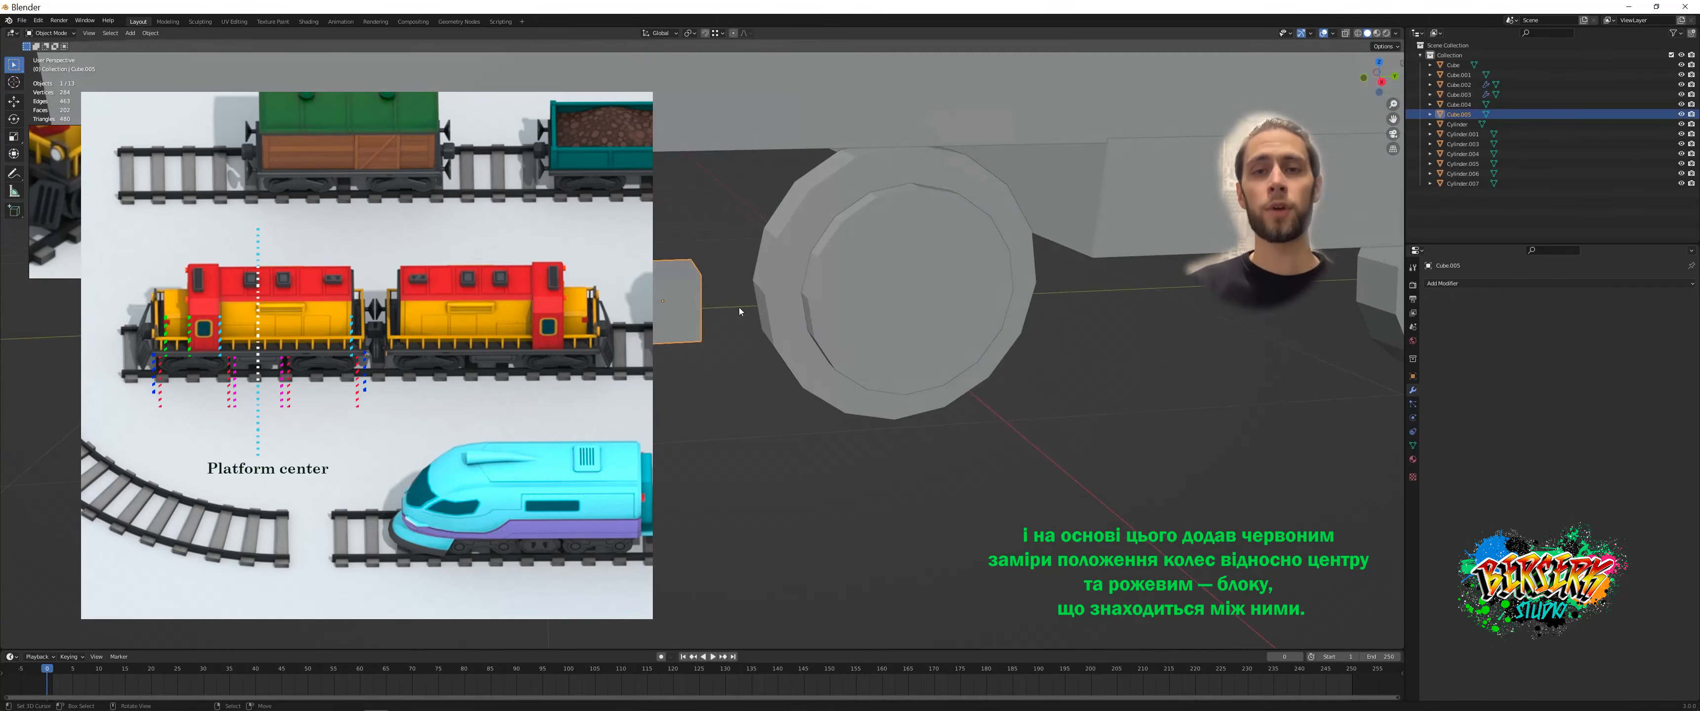
- Move the side face of the small cube beside the wheel along the X axis
shift+right_click(910, 291)
key(Tab)
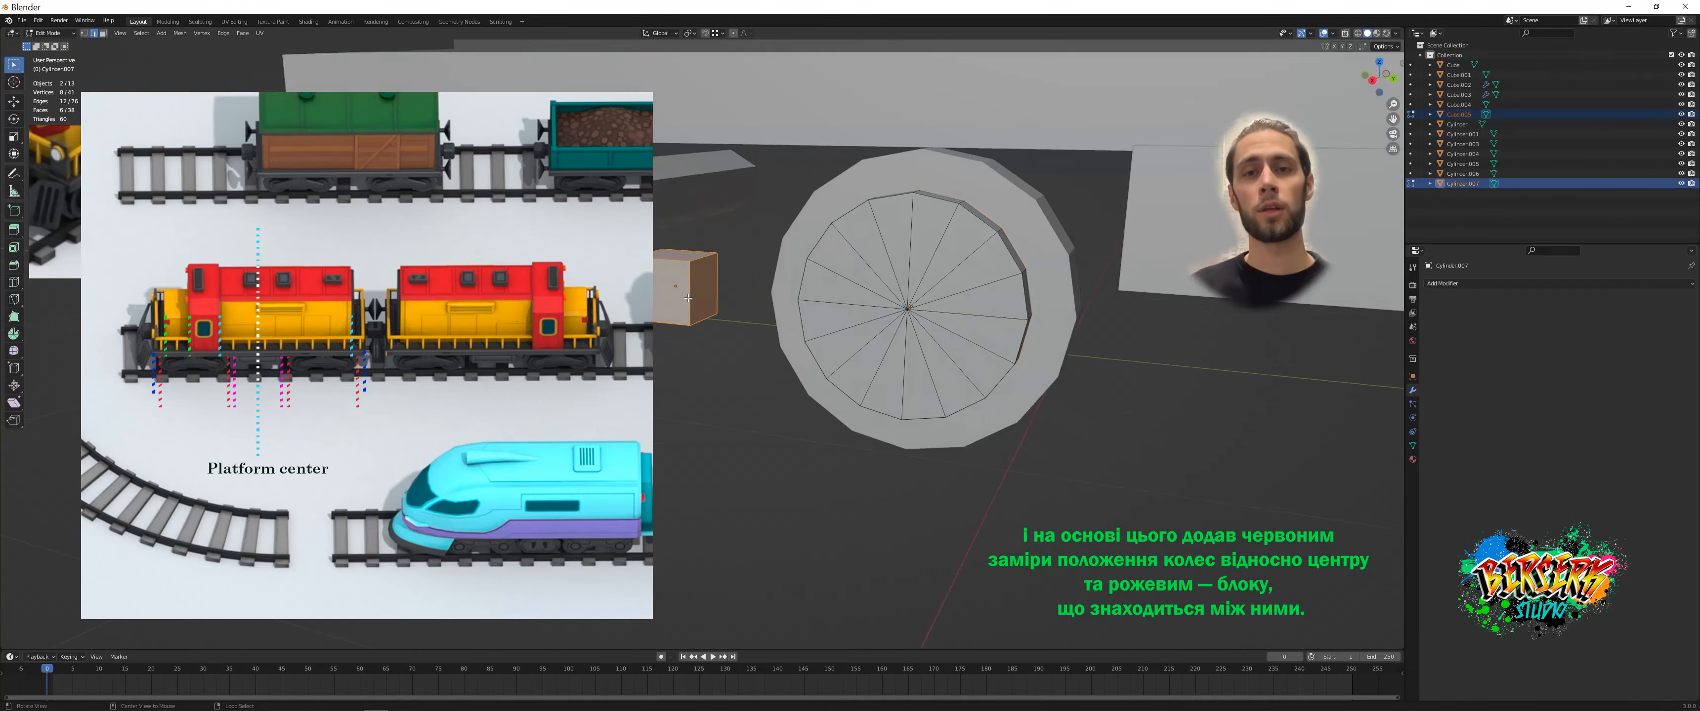
middle_drag(791, 303, 822, 322)
key(Tab)
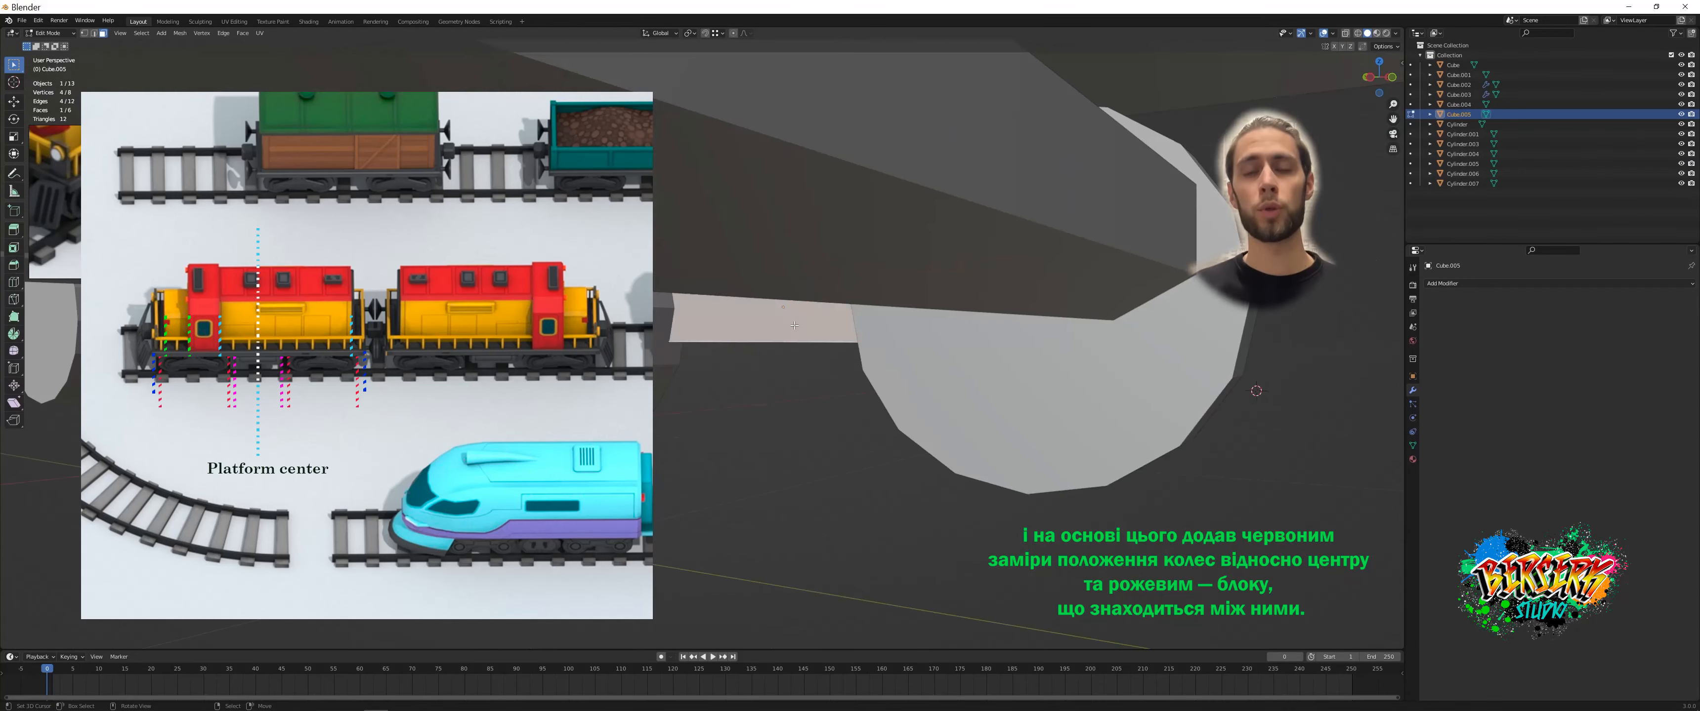
key(g)
key(x)
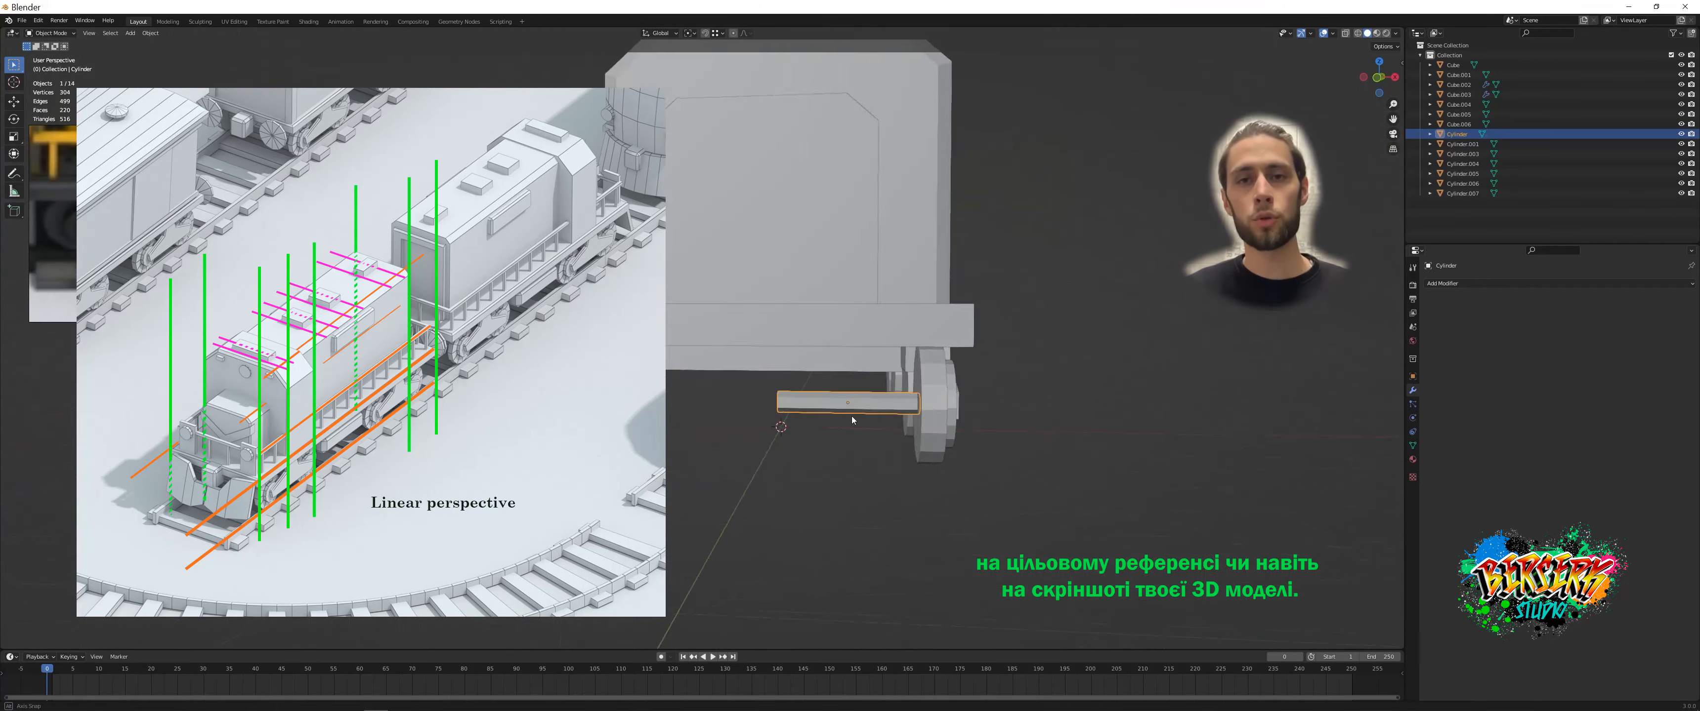
- Mirror the axle cylinder across the X axis with Clipping enabled and join its halves at the centre
middle_drag(852, 417, 792, 379)
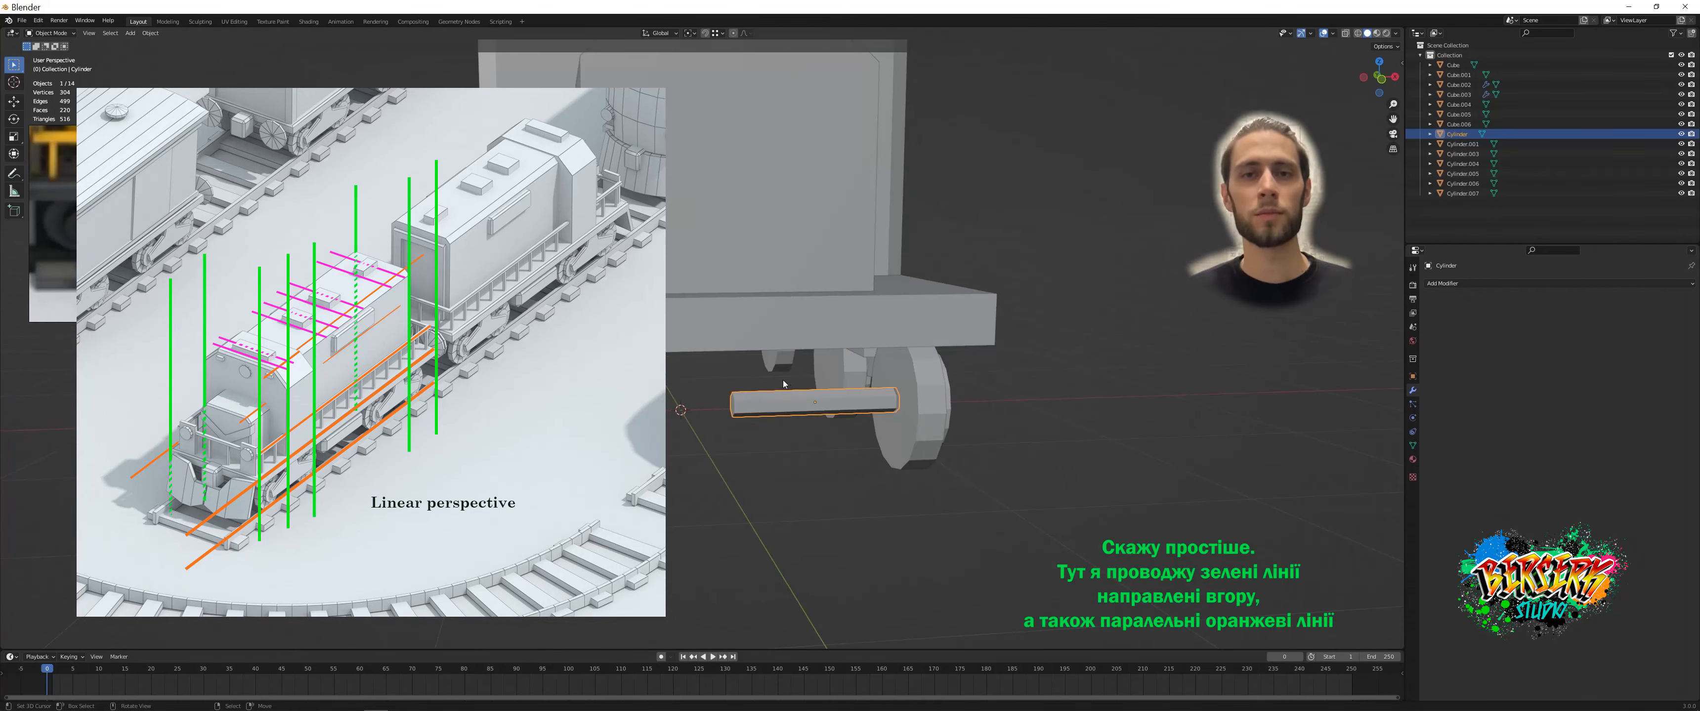
click(1451, 283)
click(1498, 392)
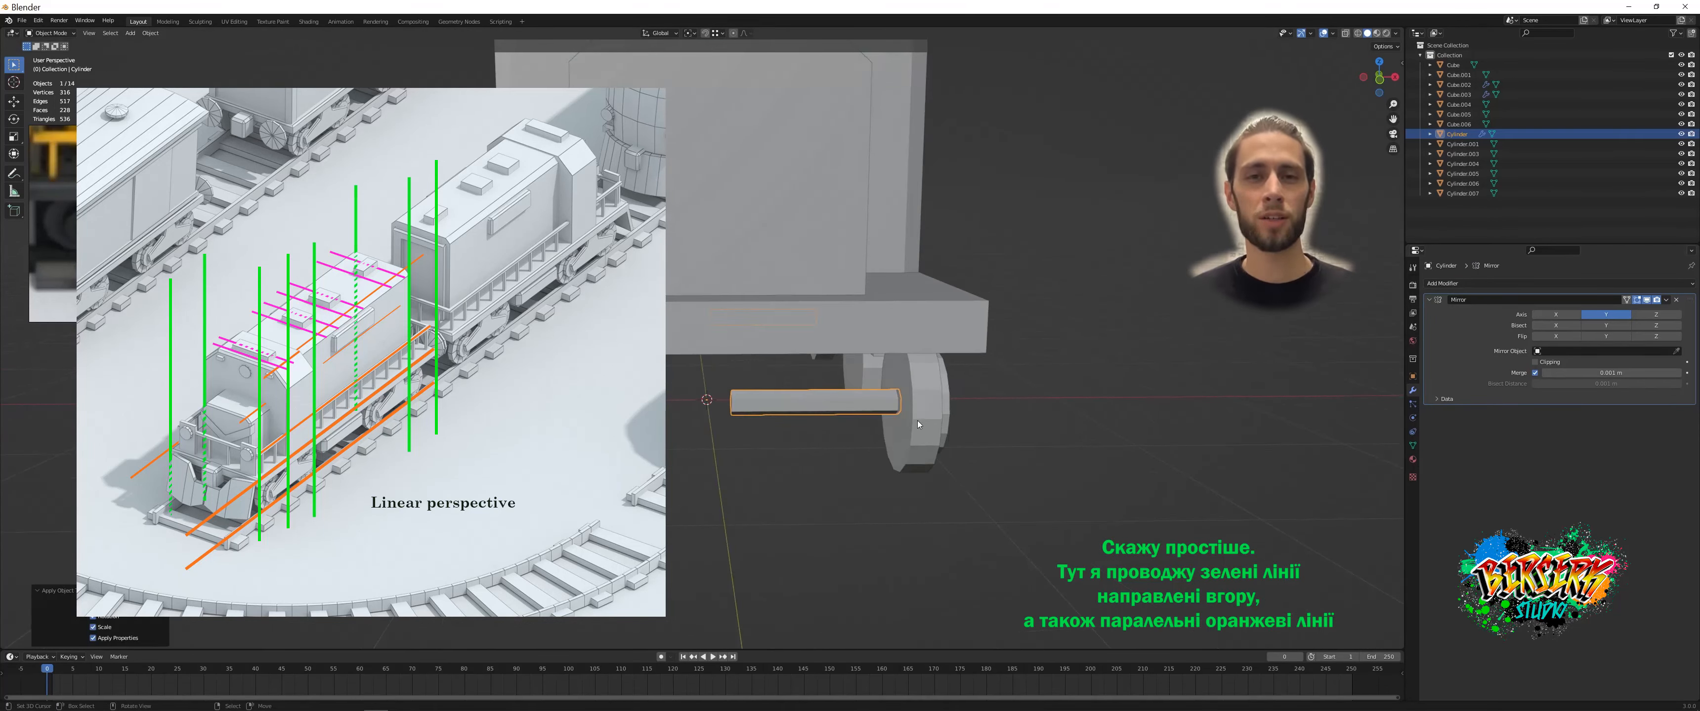
middle_drag(918, 421, 740, 398)
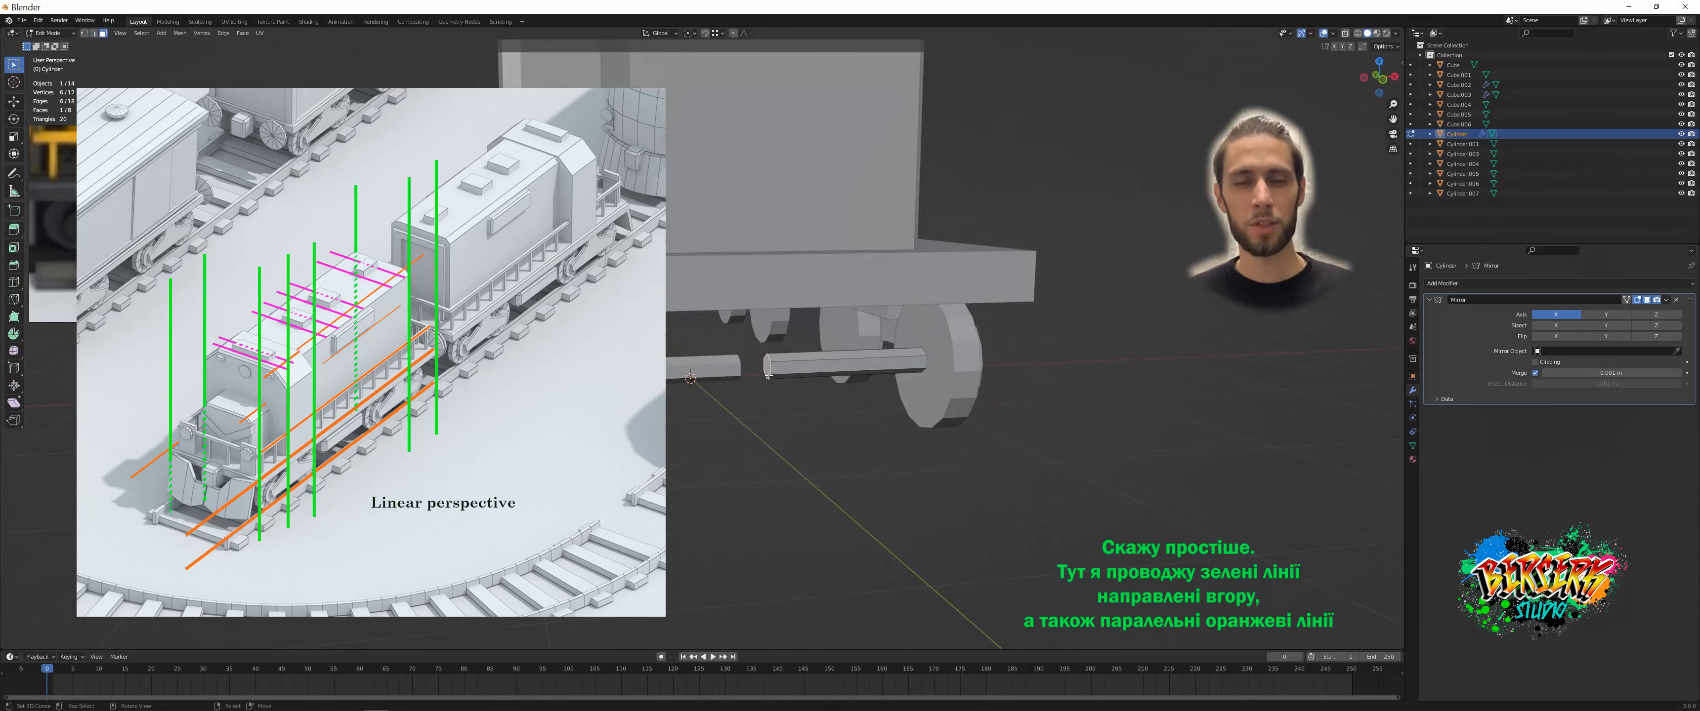
click(710, 357)
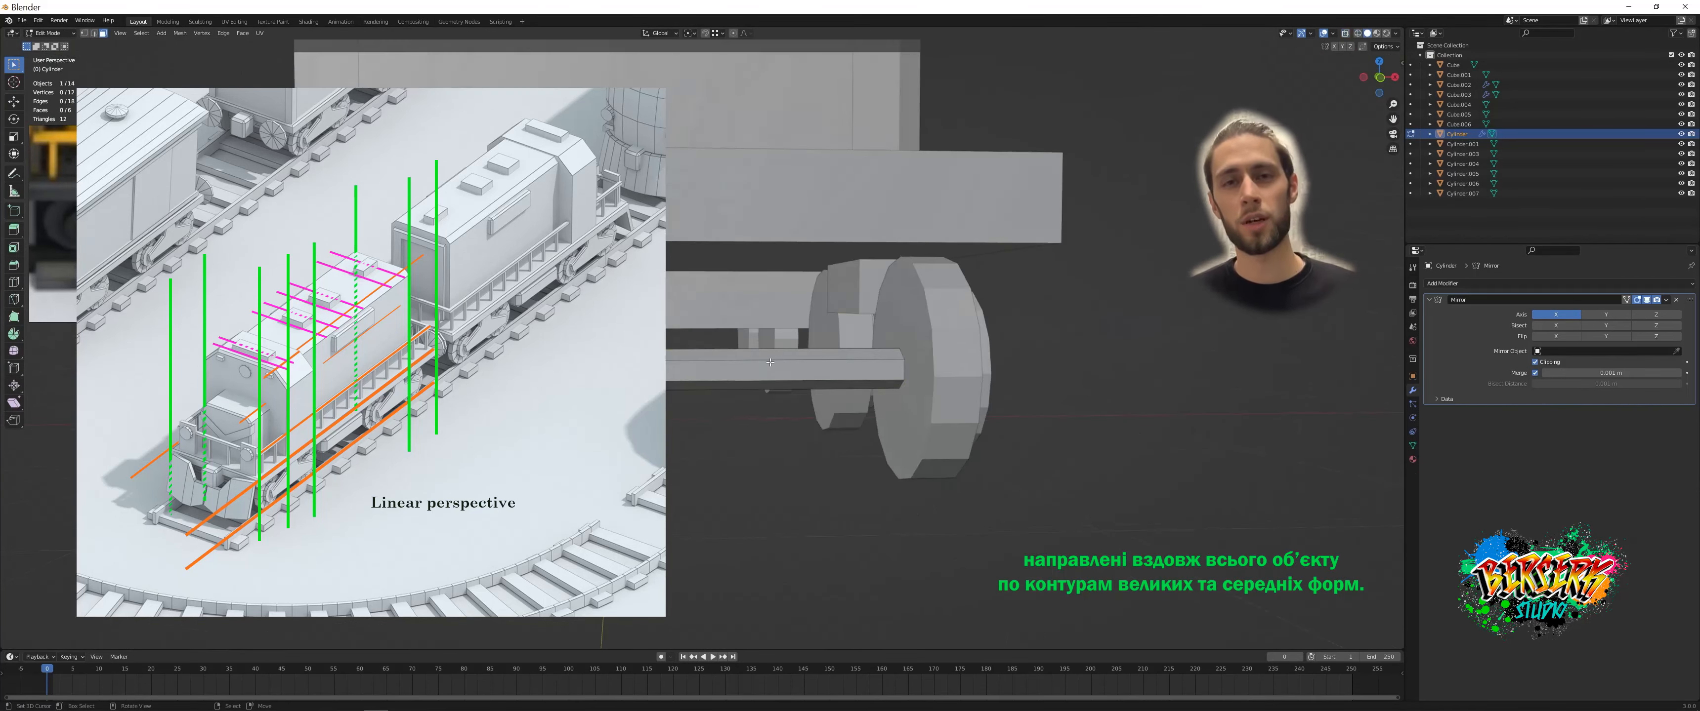
scroll(776, 394, down, 3)
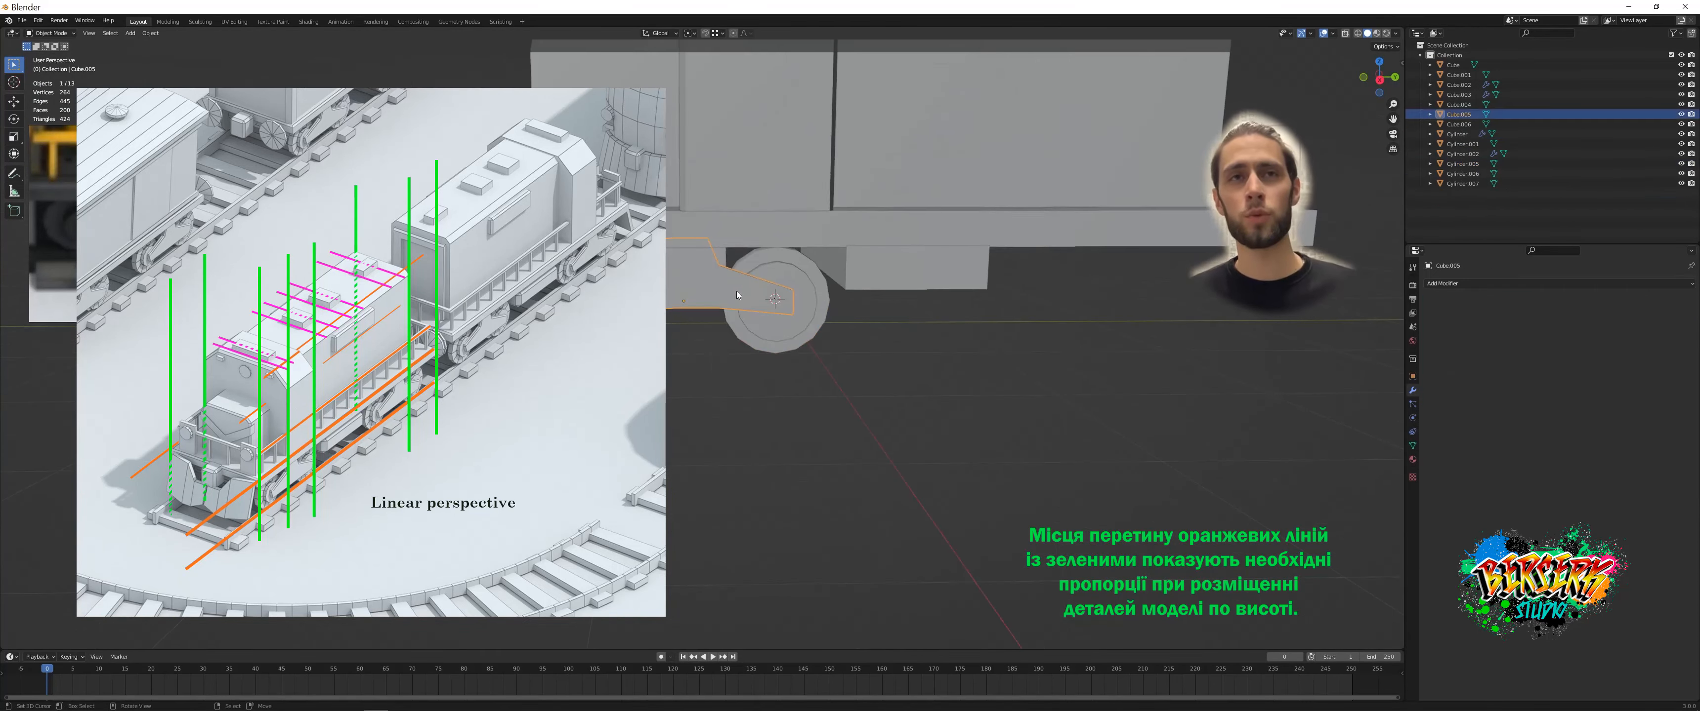
- Select the front bogie's frame parts and wheel cylinders and join them into a single object
shift+right_click(785, 284)
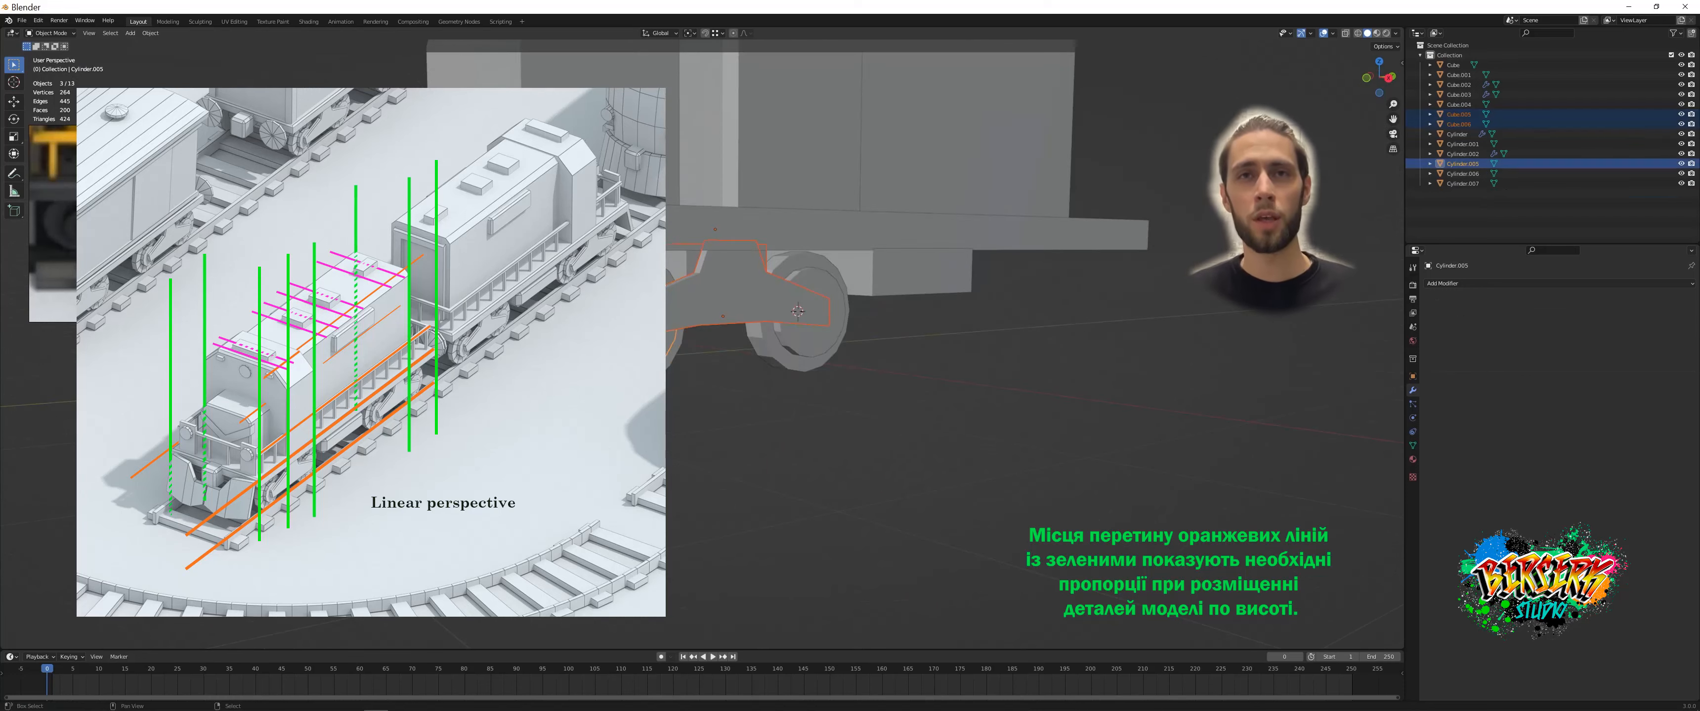
middle_drag(808, 290, 779, 264)
shift+right_click(779, 244)
shift+right_click(929, 214)
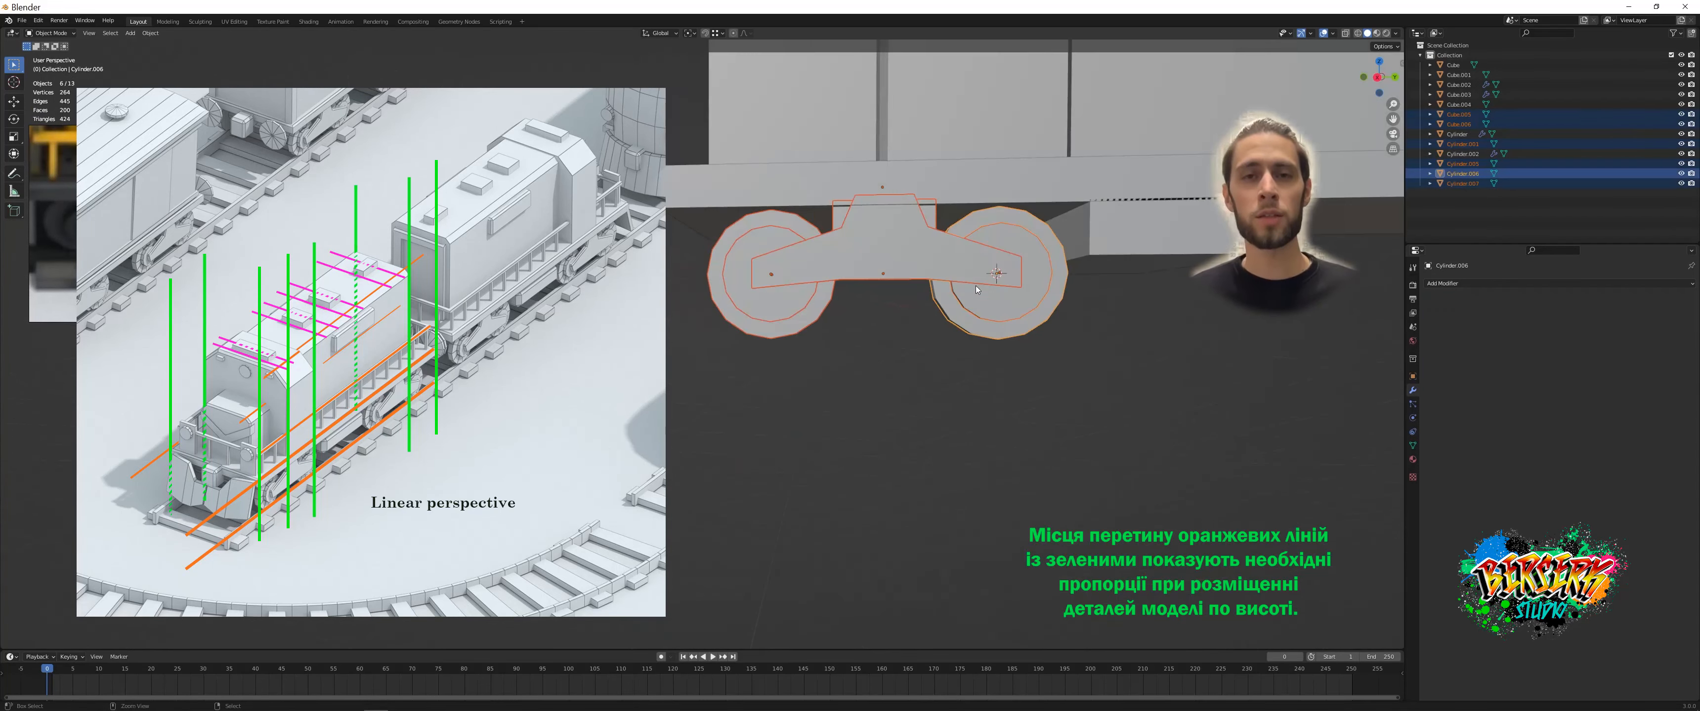
middle_drag(976, 286, 890, 304)
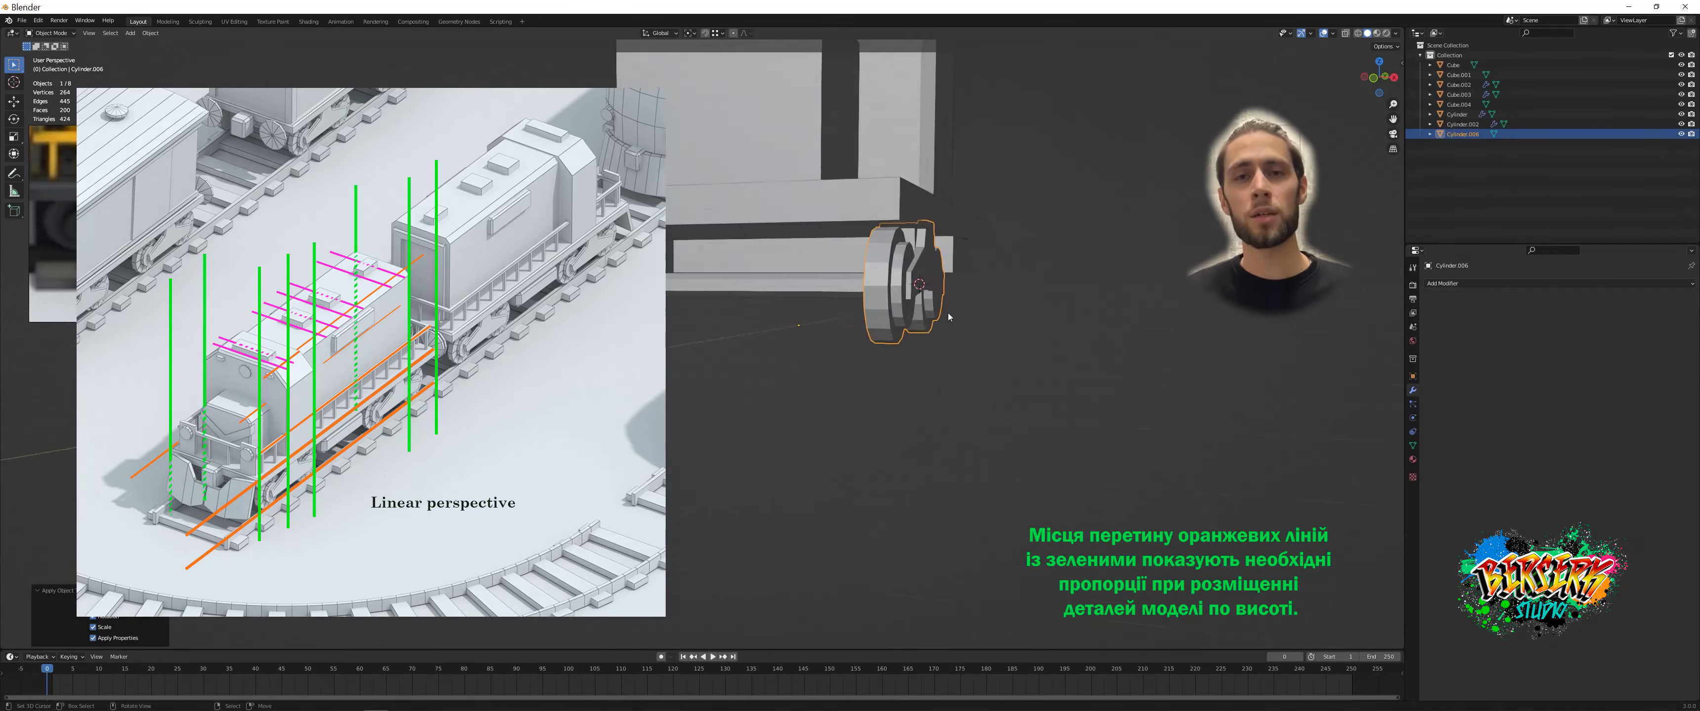
- Add a Mirror modifier to the joined front bogie so it repeats across the X axis
click(1451, 283)
click(1494, 397)
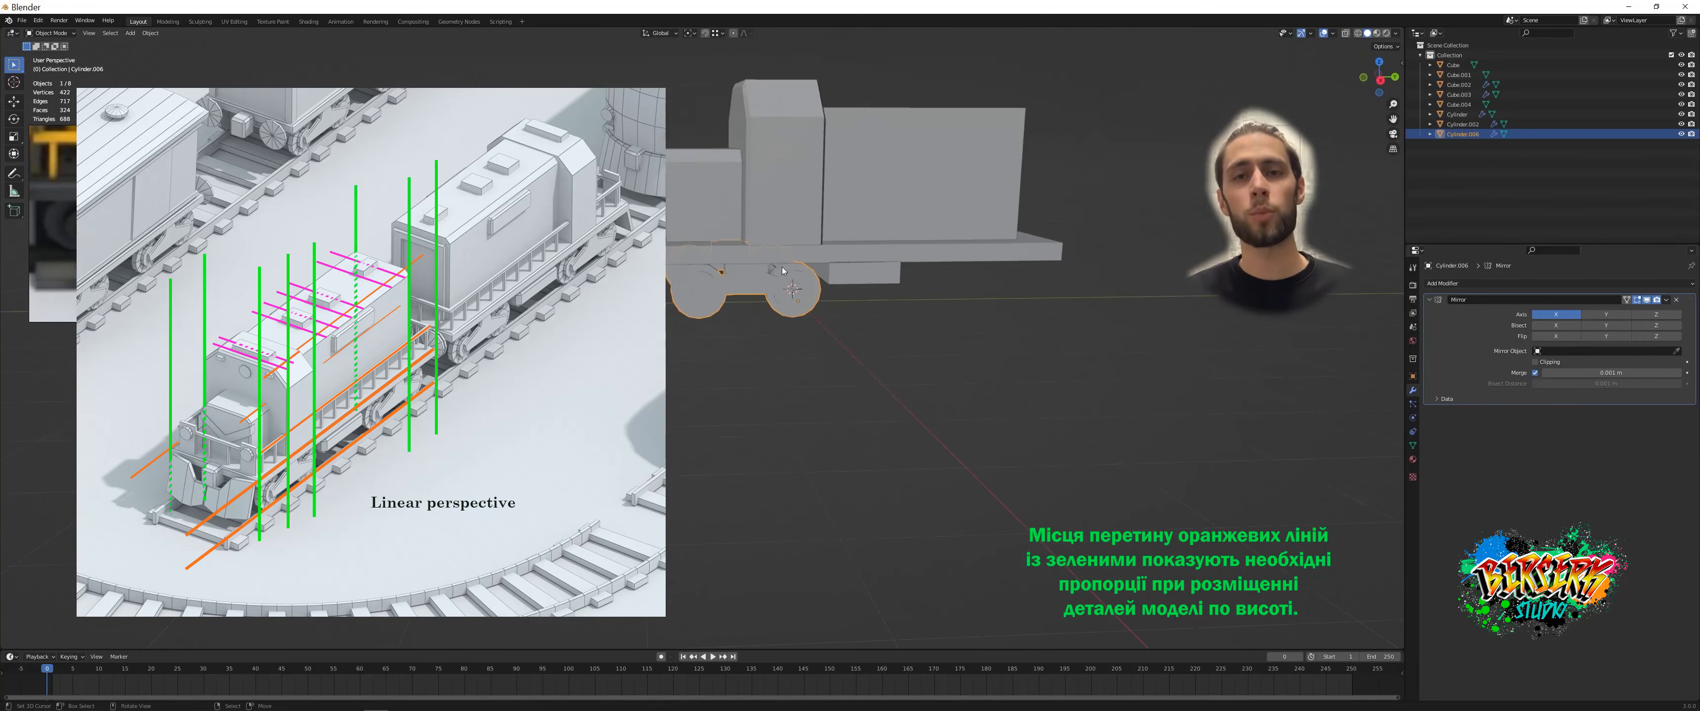
middle_drag(783, 270, 877, 373)
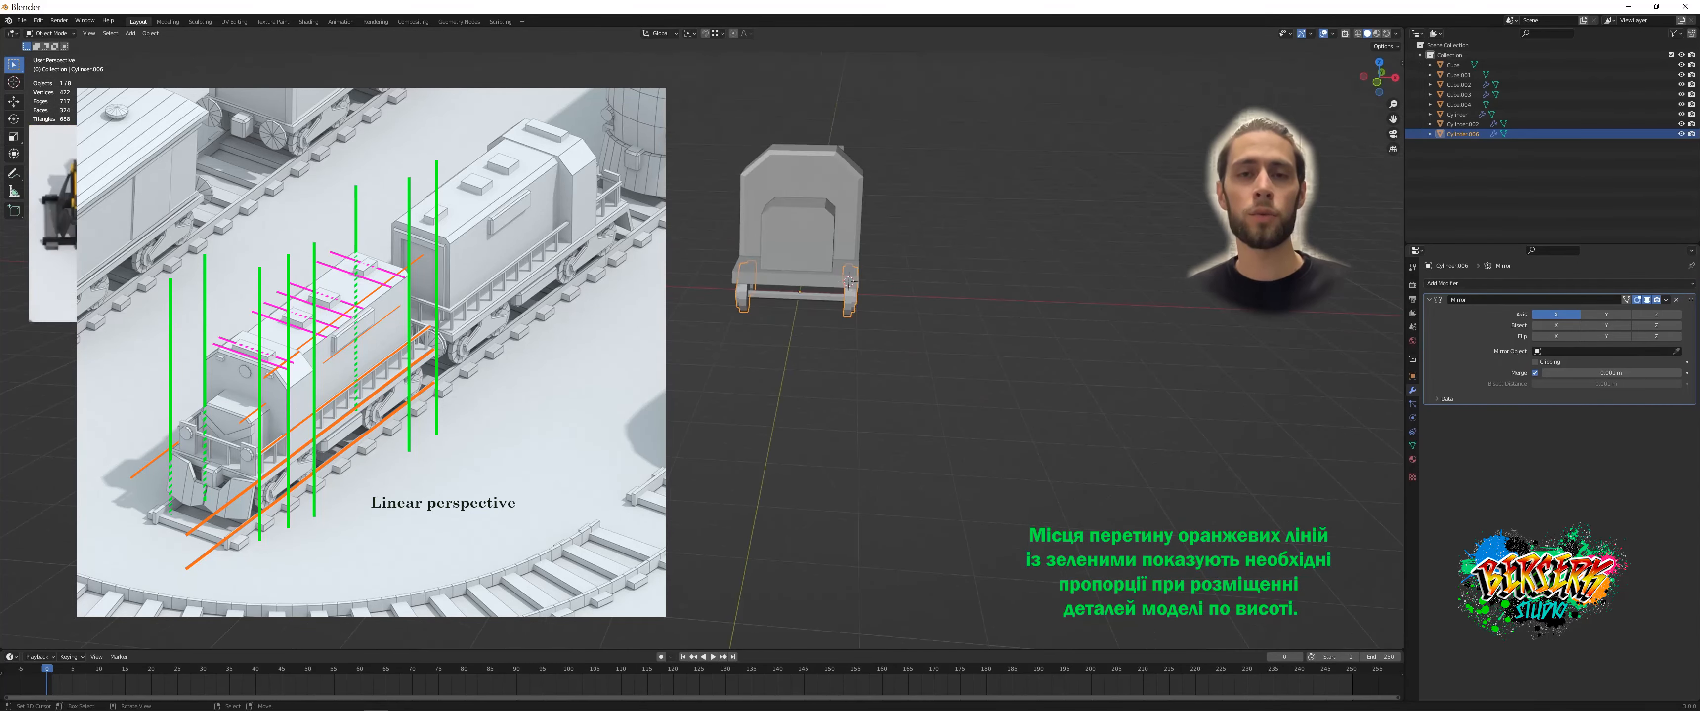
- Move the bogie's mesh along the X axis in Edit Mode to position the mirrored wheels under the platform
key(Tab)
scroll(847, 278, up, 5)
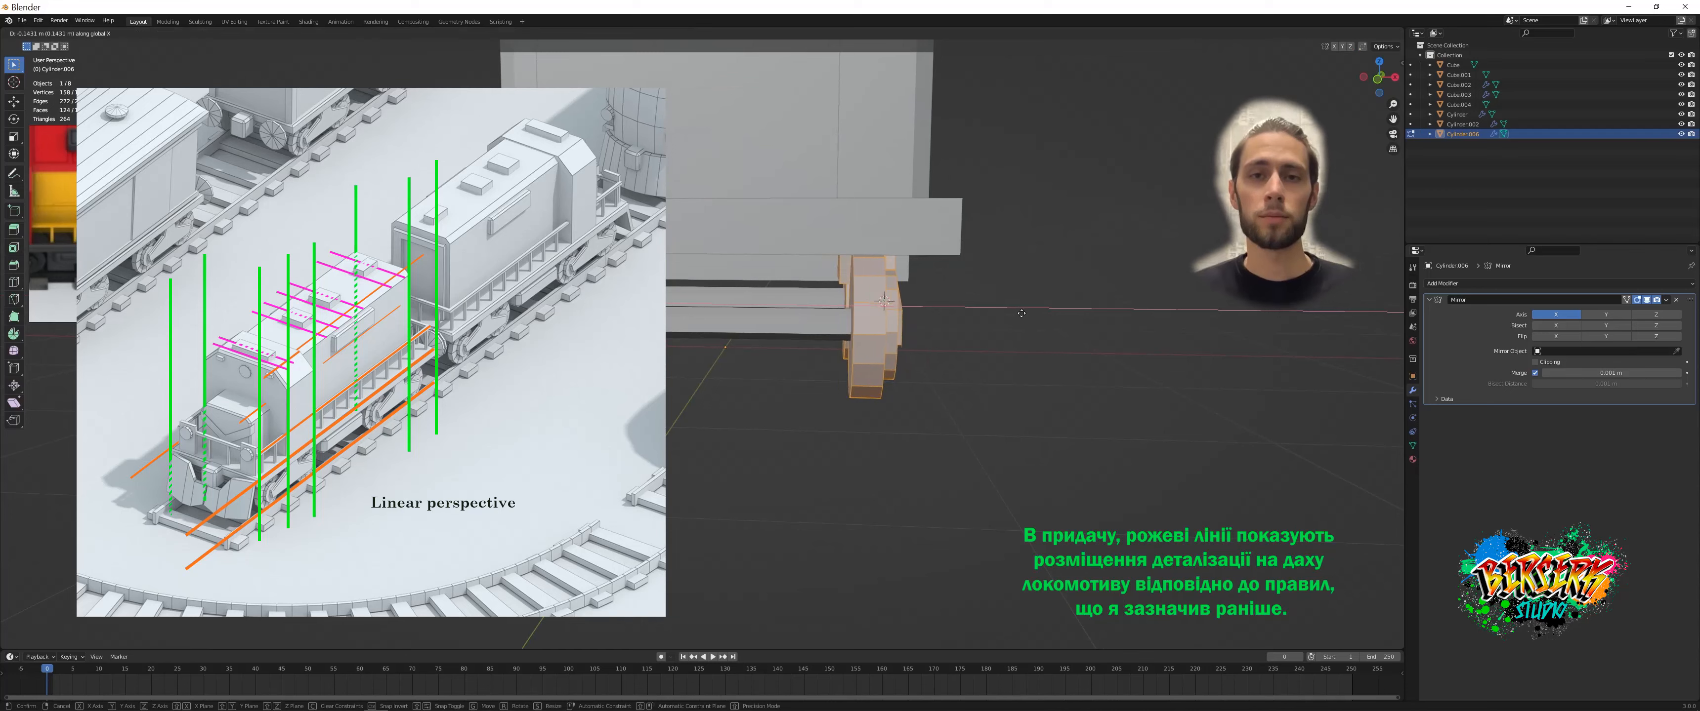
click(1021, 314)
middle_drag(1021, 314, 688, 262)
key(g)
key(x)
click(964, 303)
scroll(964, 303, down, 5)
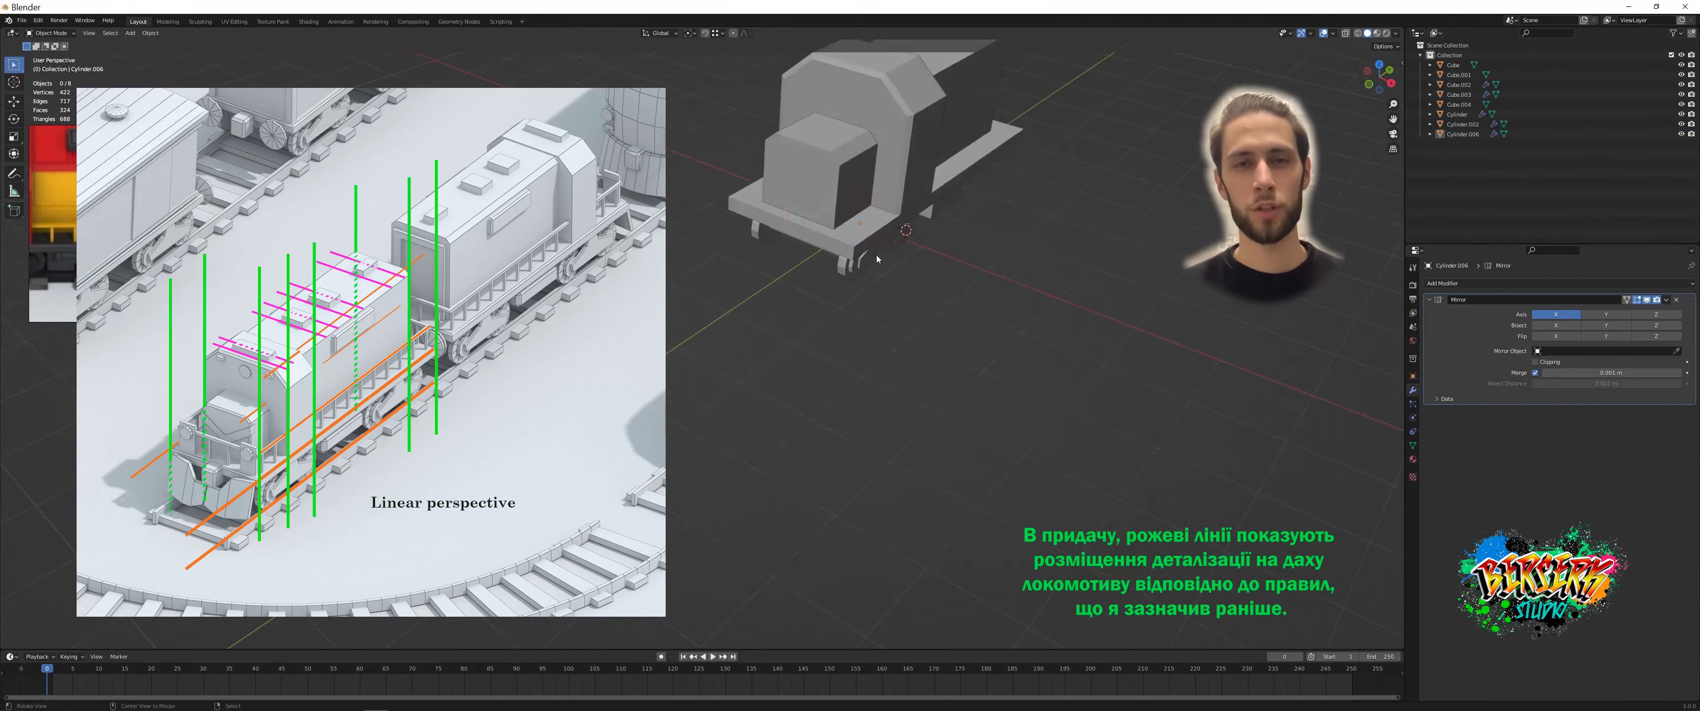
- Snap the 3D cursor to the selected edge at the front of the platform
key(g)
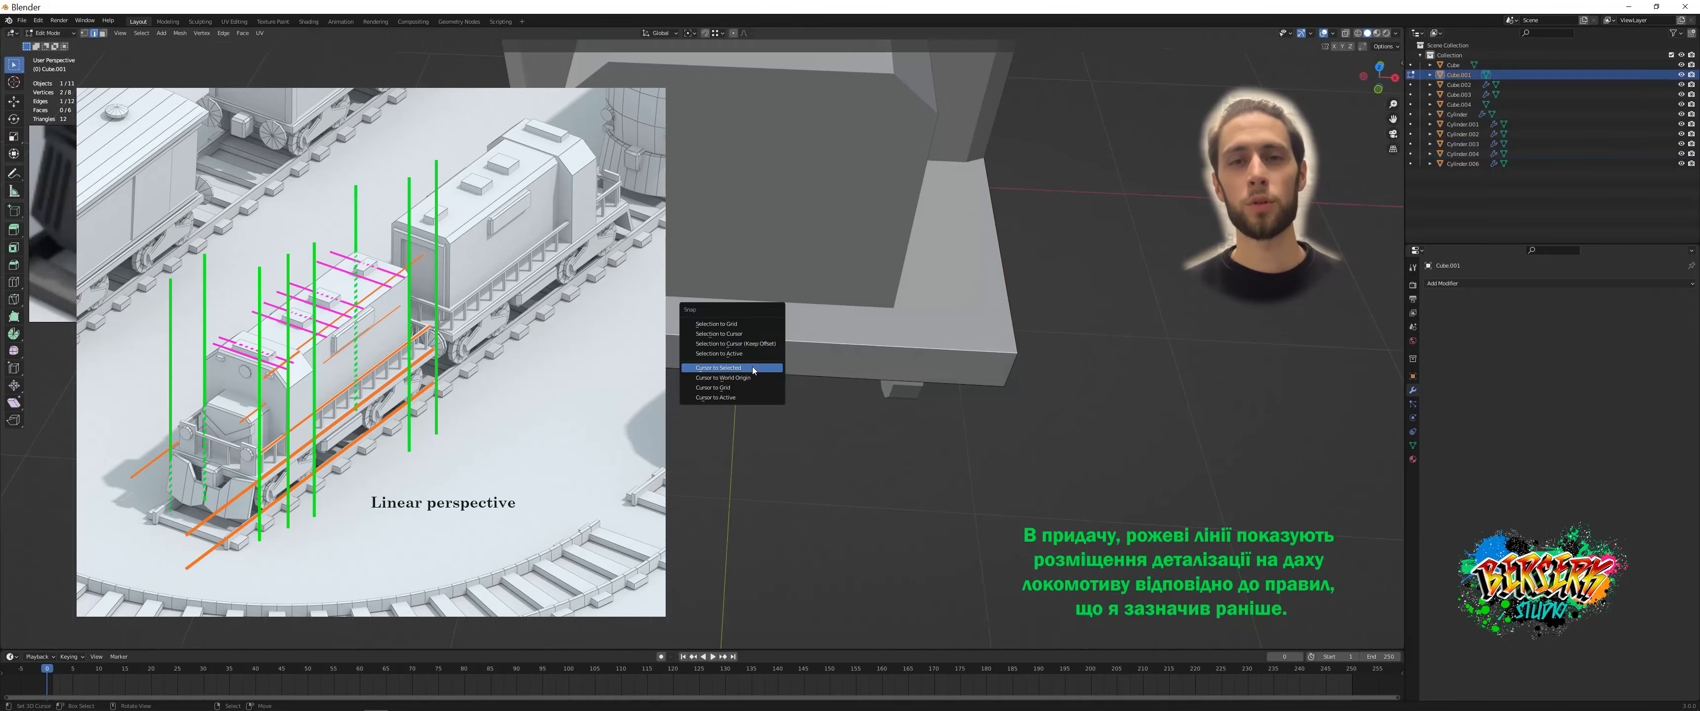
click(751, 366)
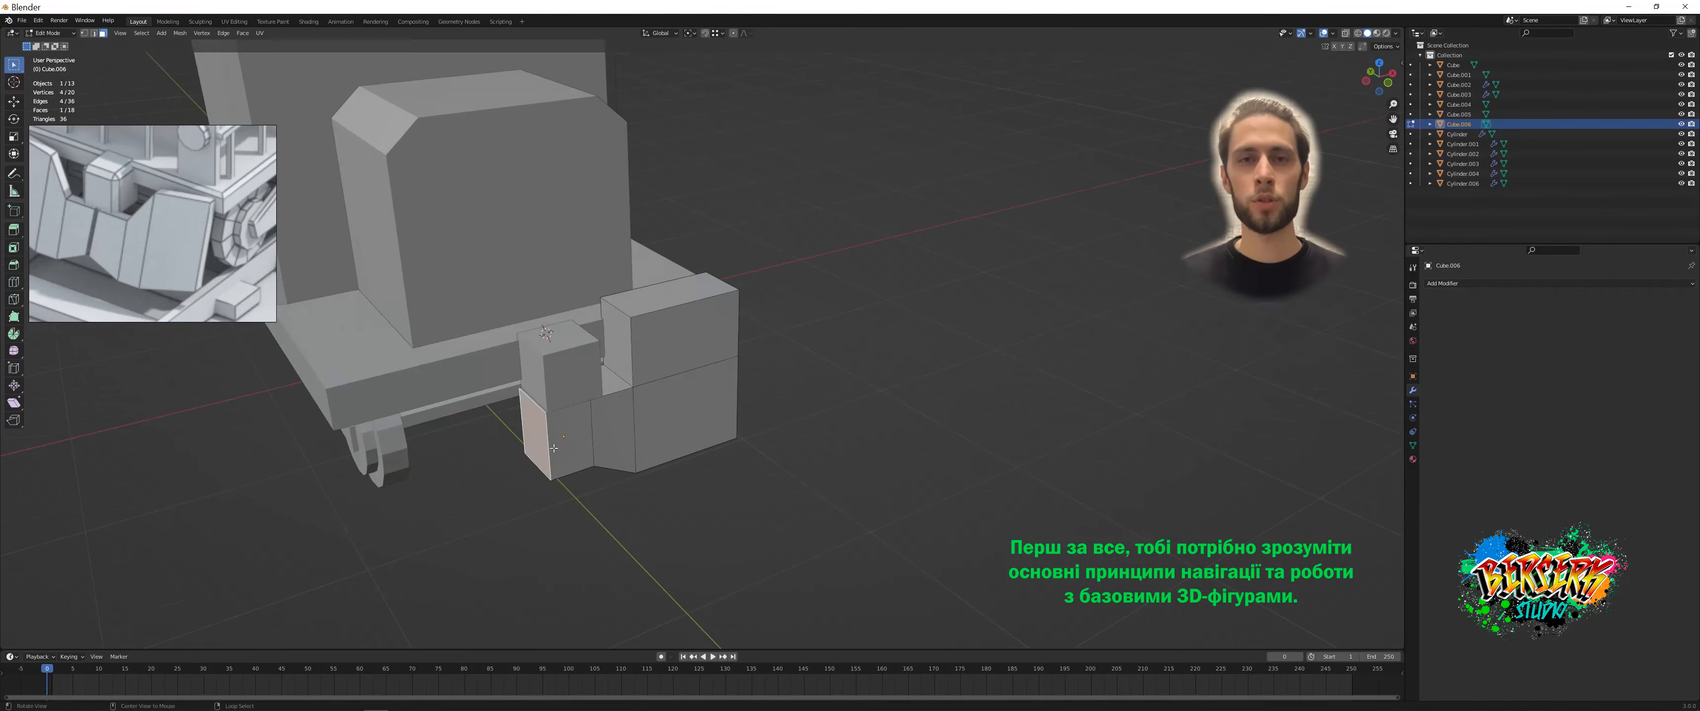
- Reshape the bumper block beside the coupler by moving its side face along X and its lower edges along Z
key(g)
key(x)
alt+drag(554, 448, 584, 409)
key(ctrl+Tab)
click(592, 426)
right_click(579, 472)
key(g)
key(z)
click(615, 520)
alt+right_click(587, 437)
- Delete the unneeded faces of the bumper block and fill the opening with a new face
middle_drag(623, 419, 714, 405)
click(631, 450)
key(x)
key(ctrl+Tab)
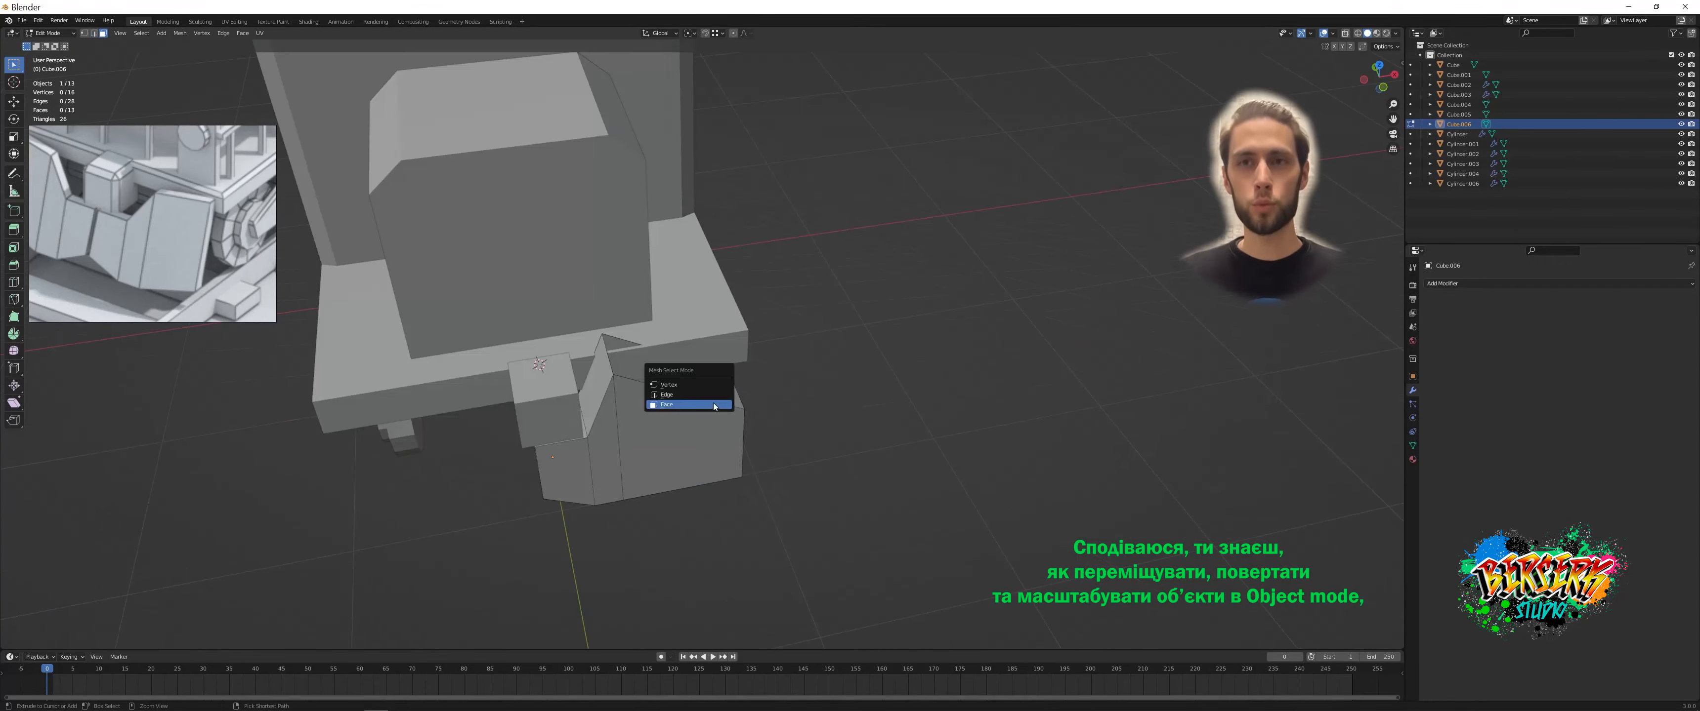
key(f)
scroll(634, 310, down, 3)
middle_drag(614, 360, 793, 375)
- Select the bumper half's whole mesh, return to Object Mode and move the bumper along the X axis
key(Tab)
key(Tab)
scroll(726, 317, up, 3)
key(a)
click(726, 371)
key(Tab)
scroll(725, 376, down, 3)
middle_drag(732, 409, 699, 422)
key(g)
key(x)
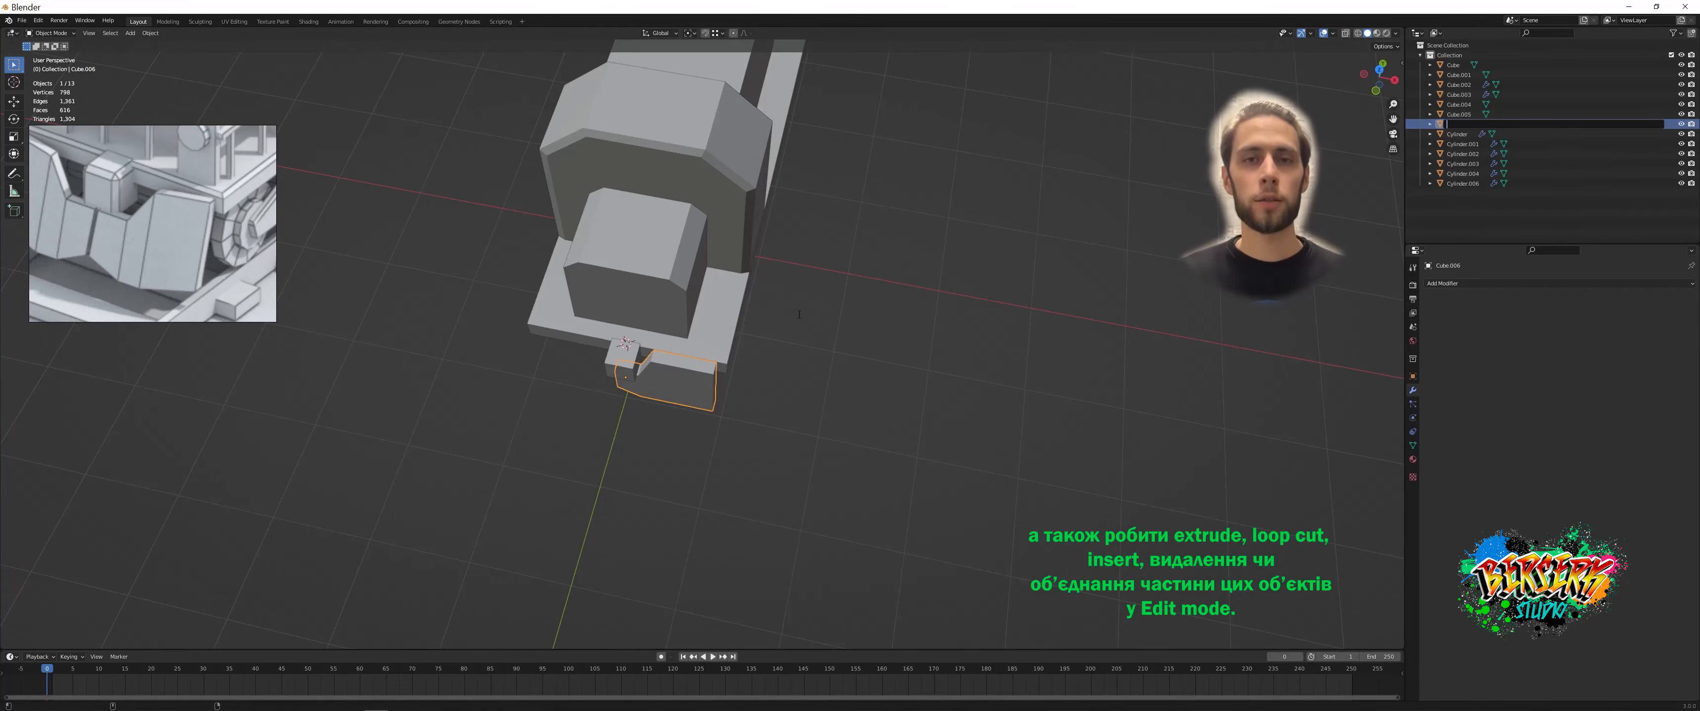
- Slide the bumper's edges to refine its profile and add a Mirror modifier across the X axis
scroll(565, 407, up, 3)
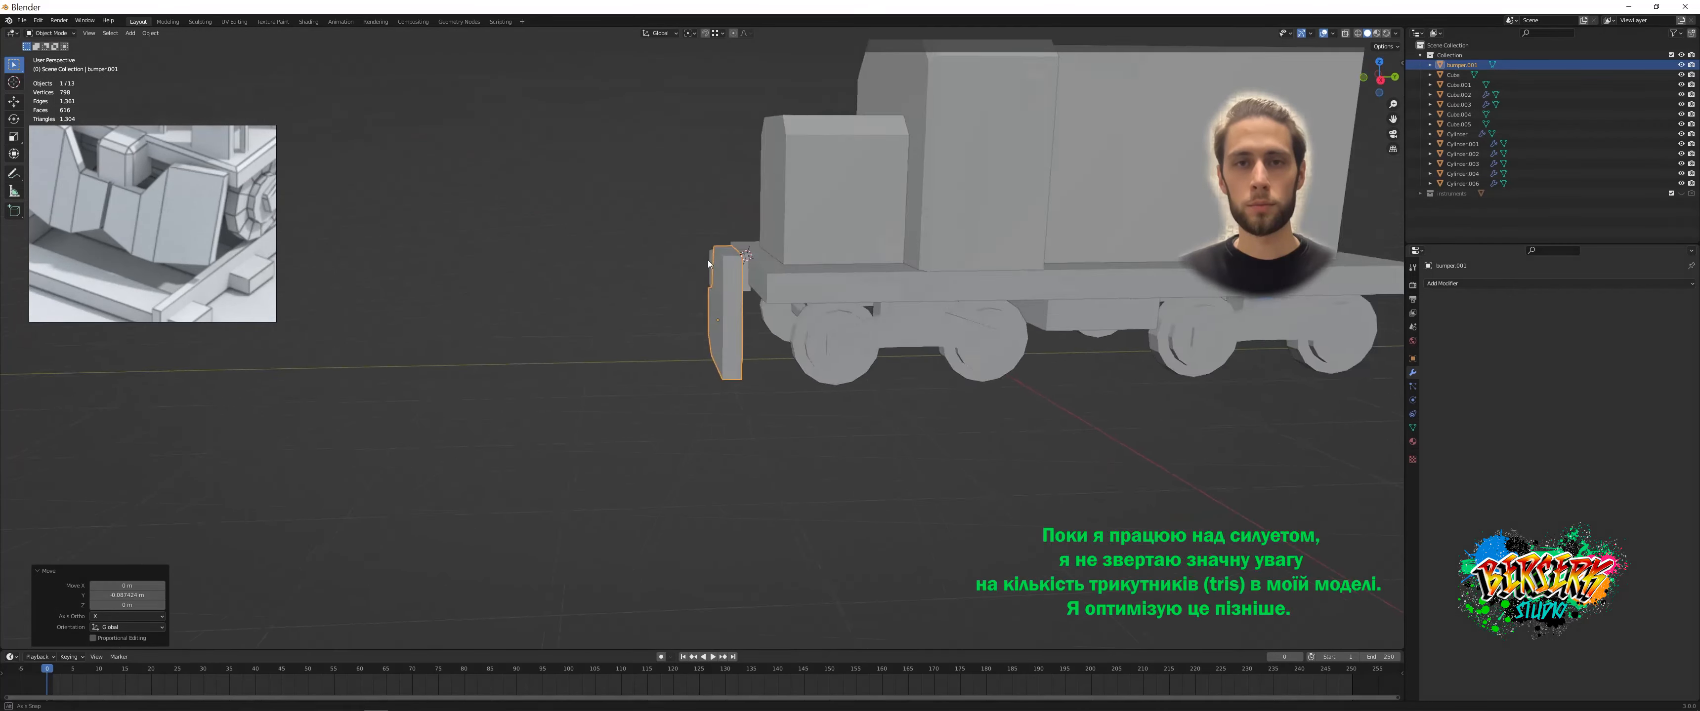
key(KP_3)
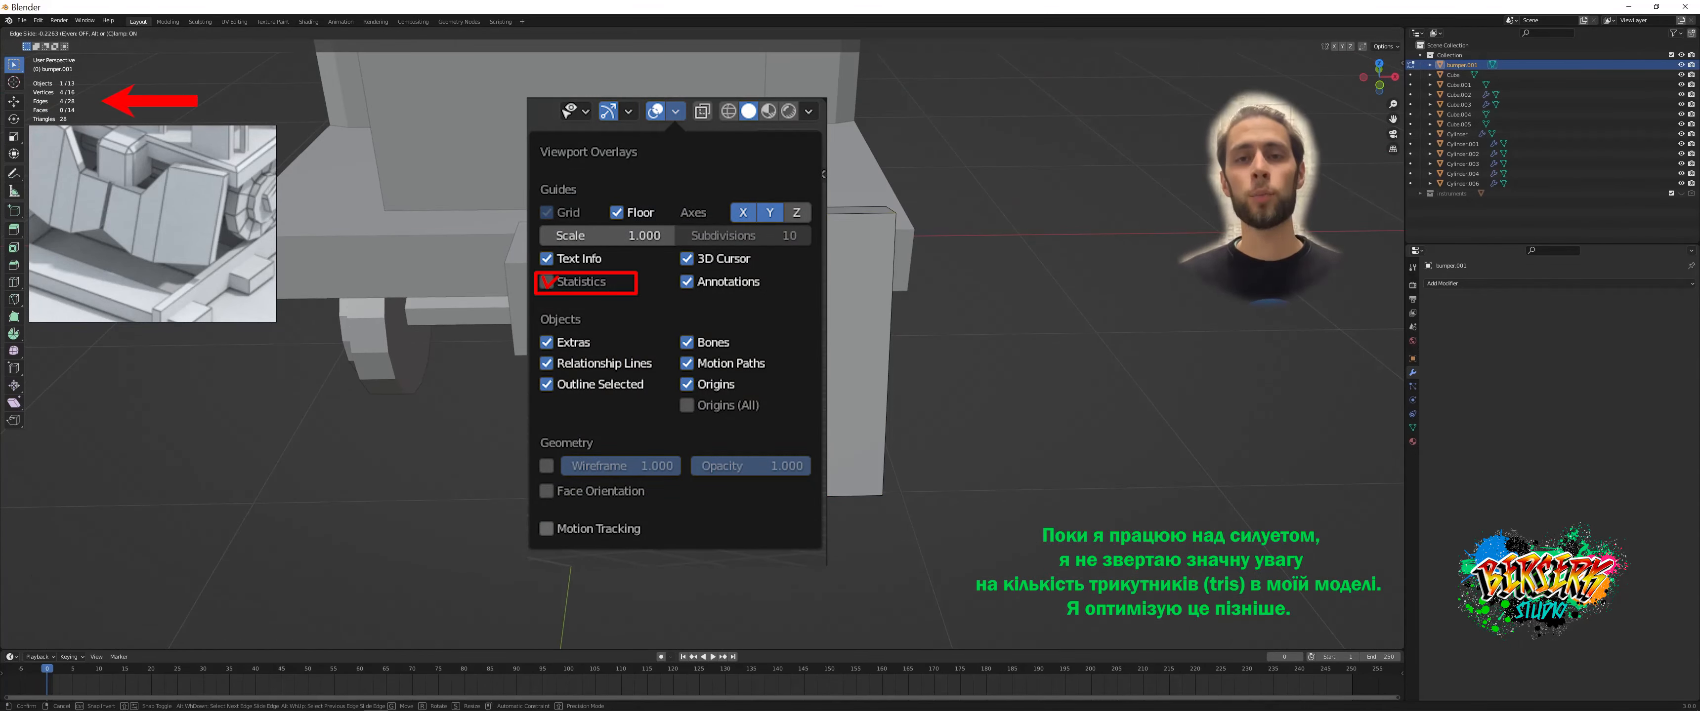
key(g)
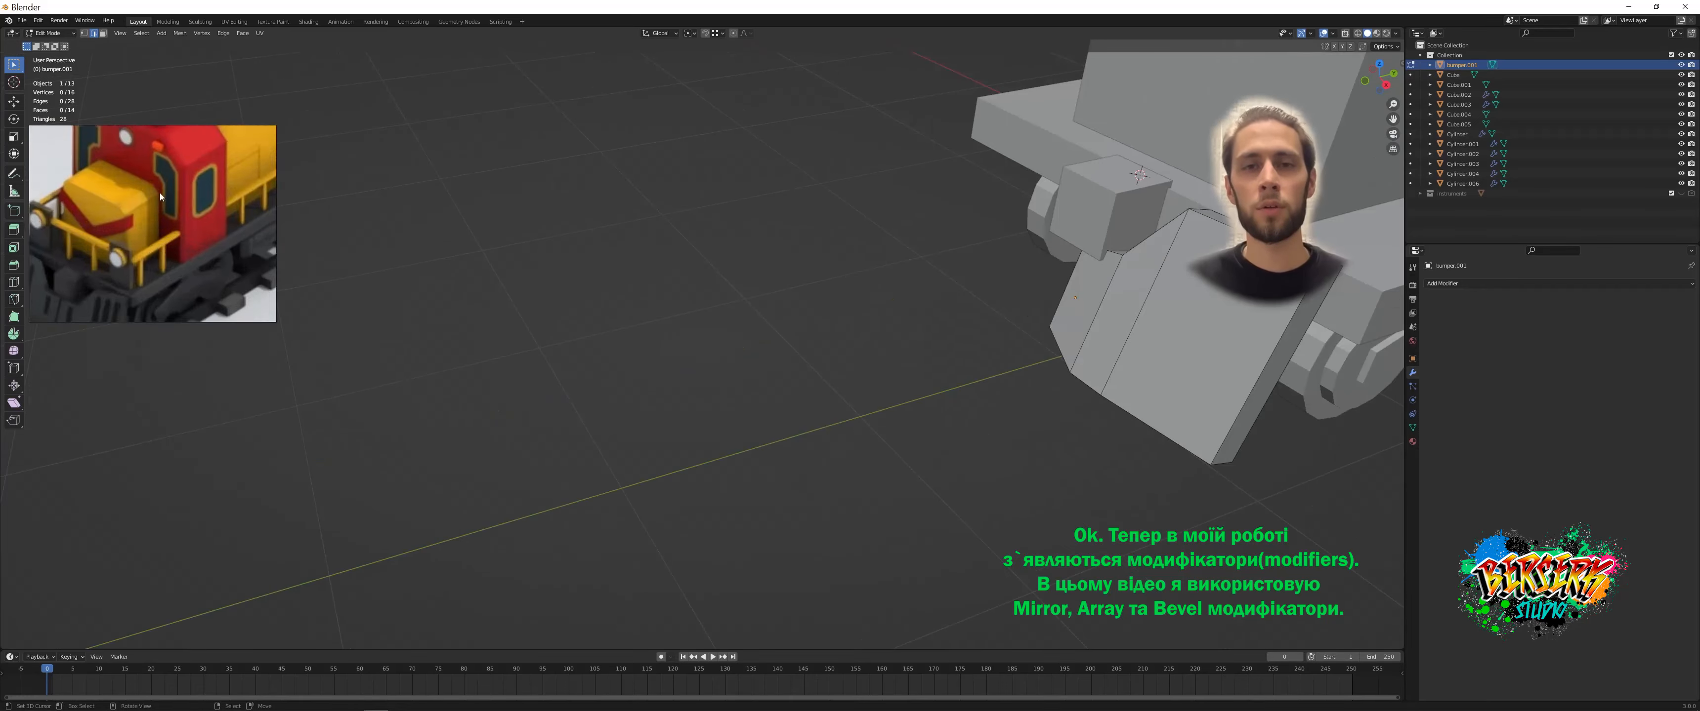
click(1507, 399)
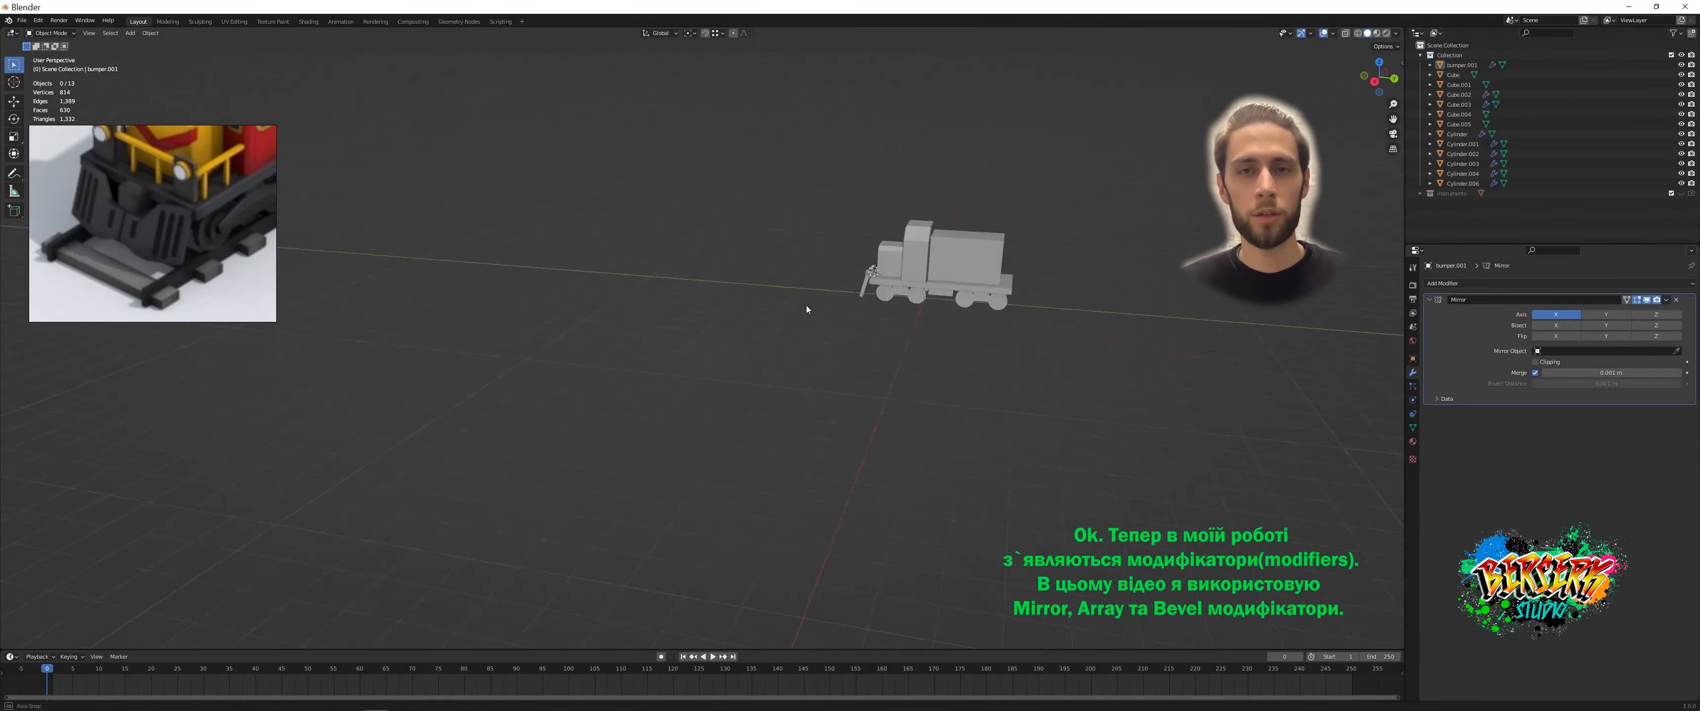
- Duplicate the coupler cube along the X axis as the base for a headlamp box on the platform
key(g)
key(x)
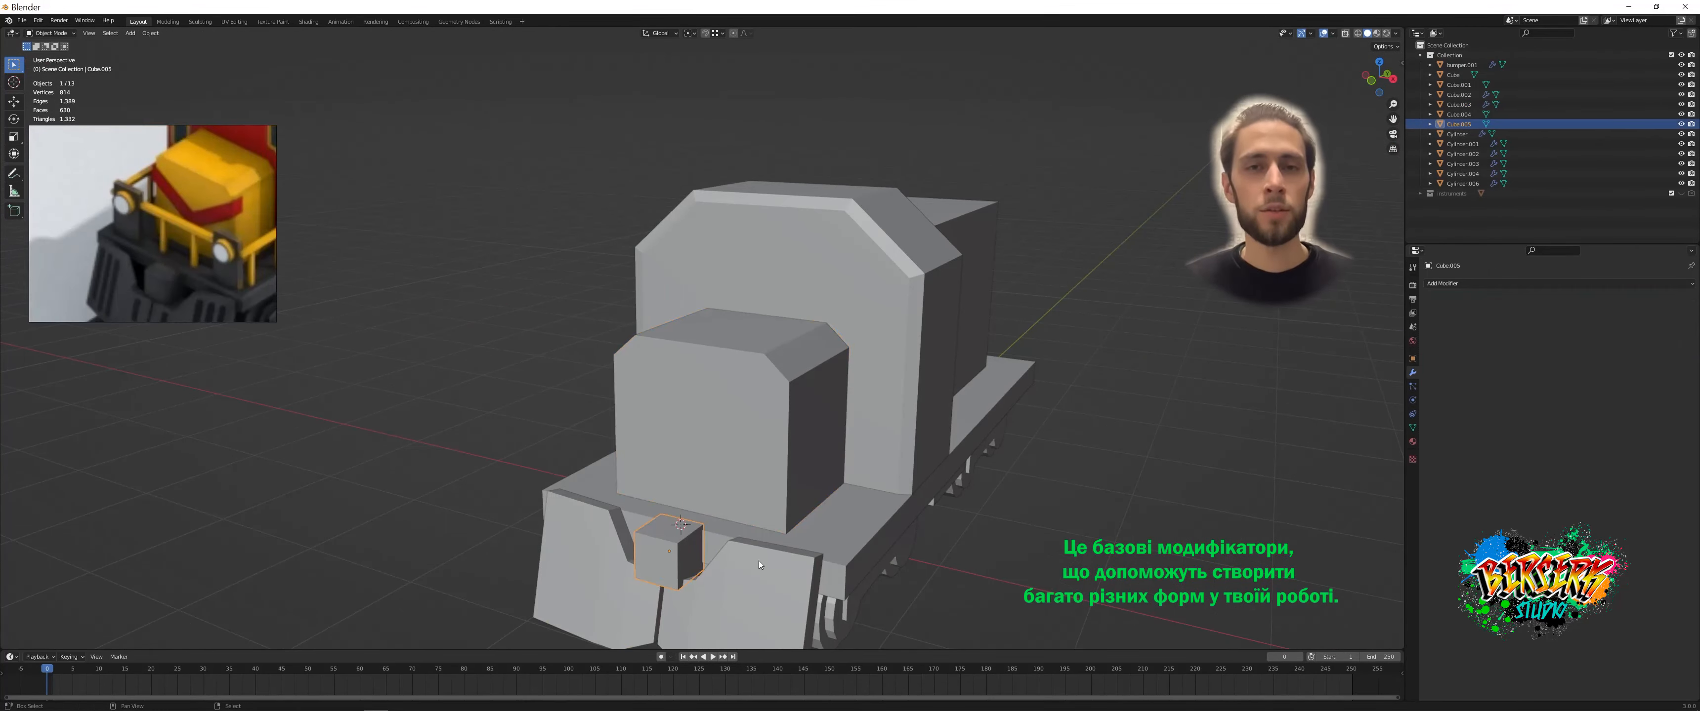
key(shift+d)
key(x)
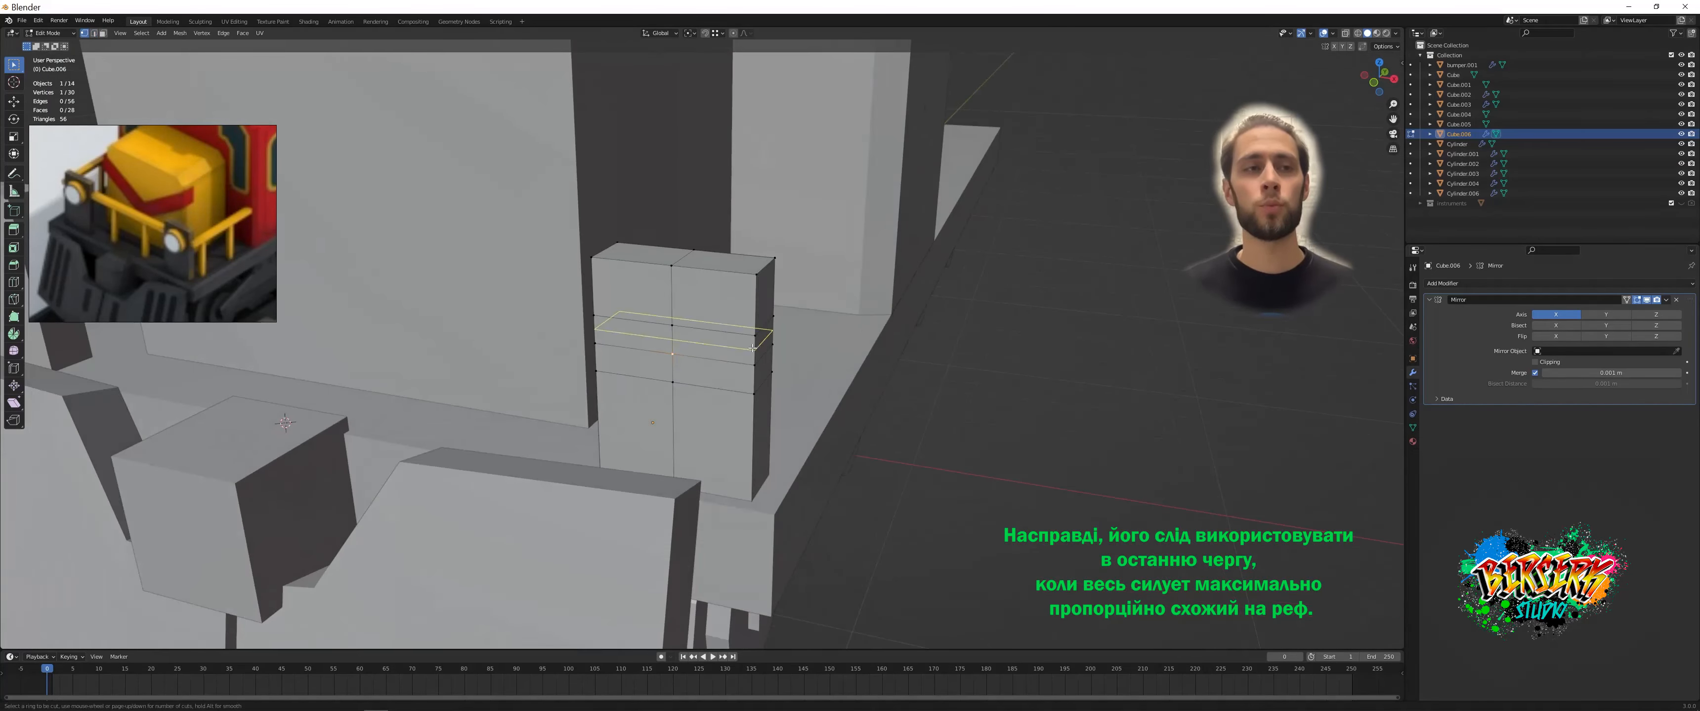
- Add an 8-vertex cylinder at the 3D cursor snapped to the headlamp box, rotate it about the X axis and scale it
key(shift+s)
click(660, 350)
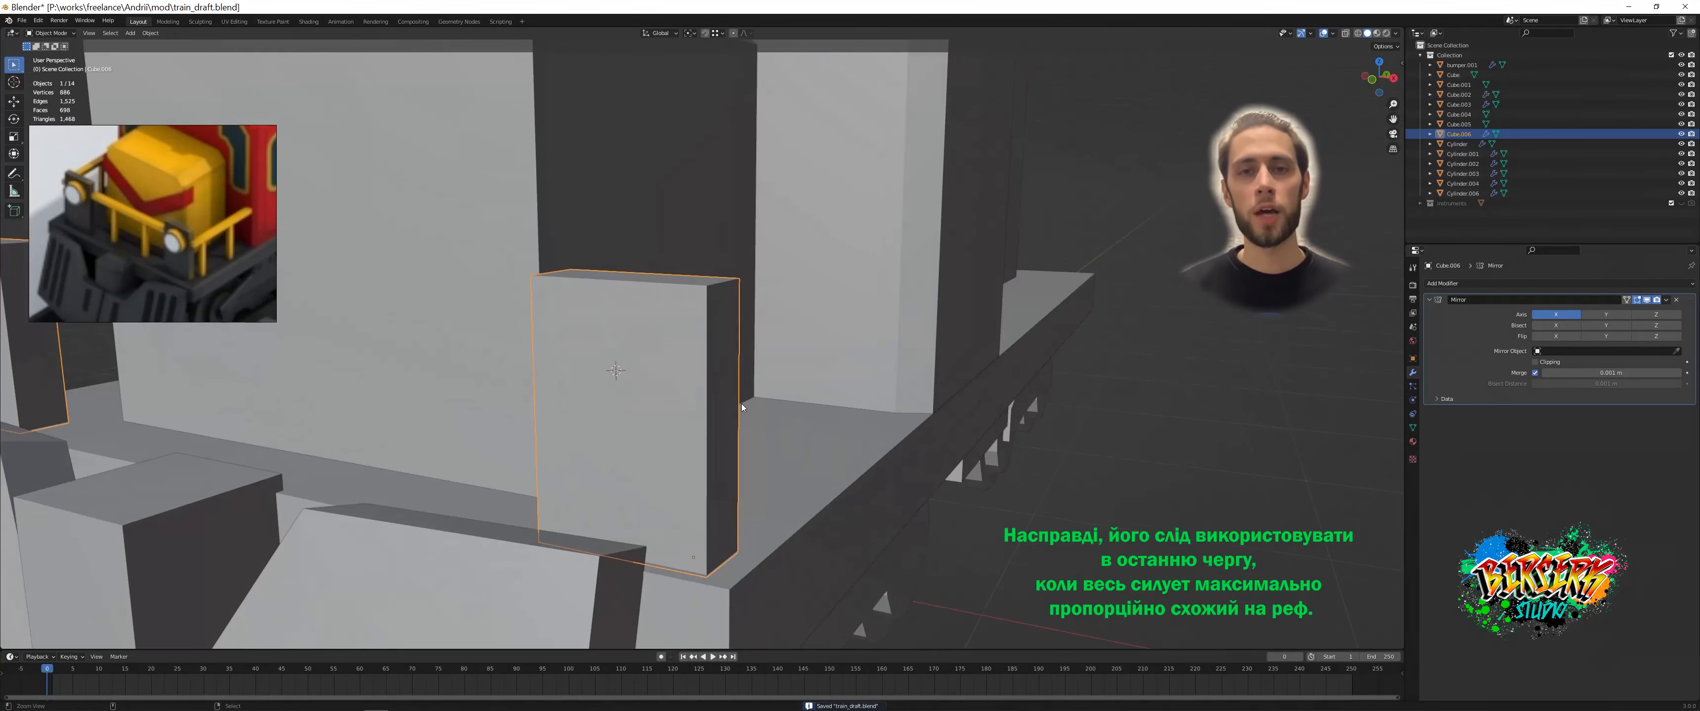
click(781, 455)
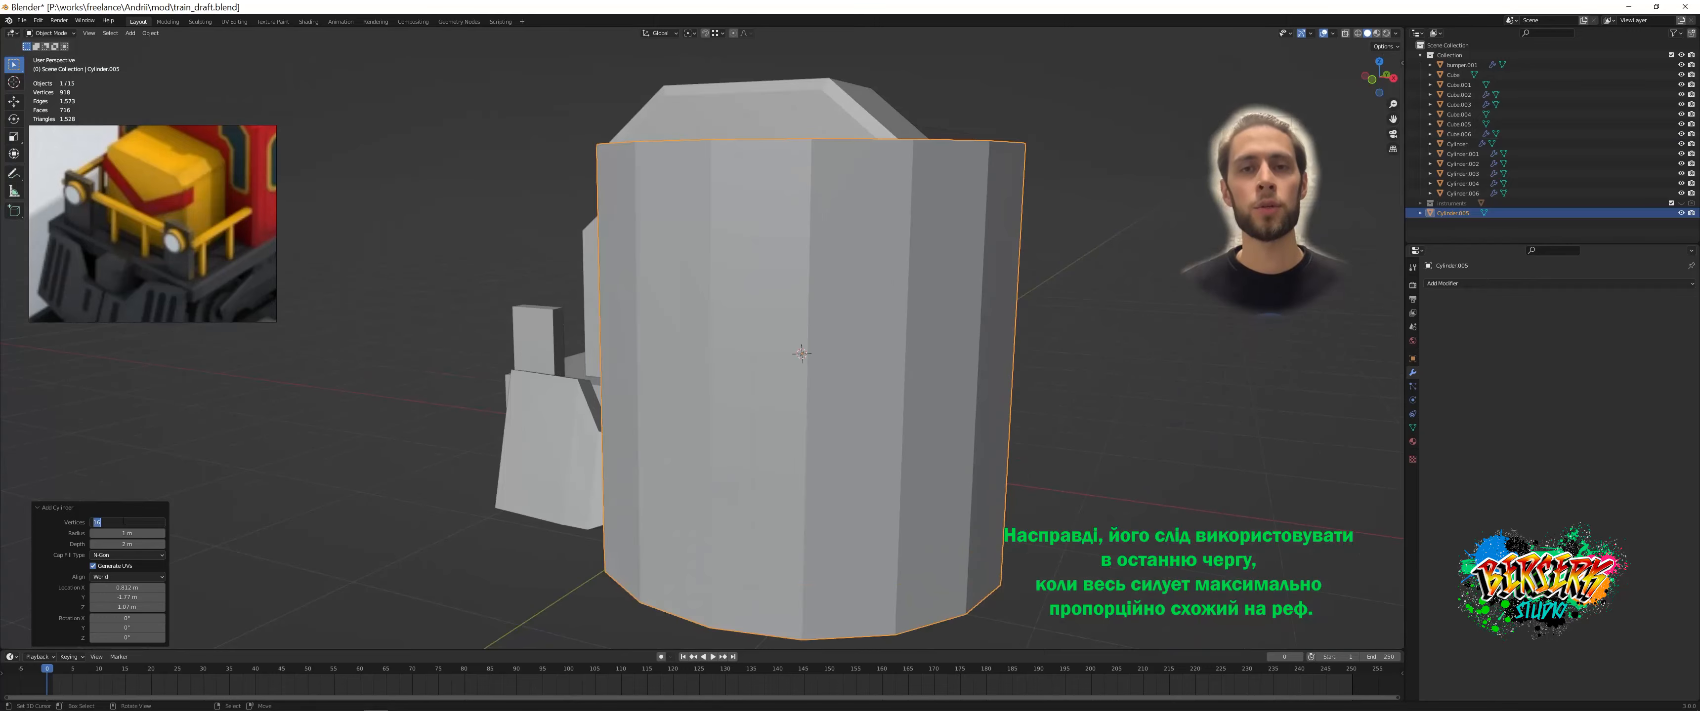
key(r)
key(x)
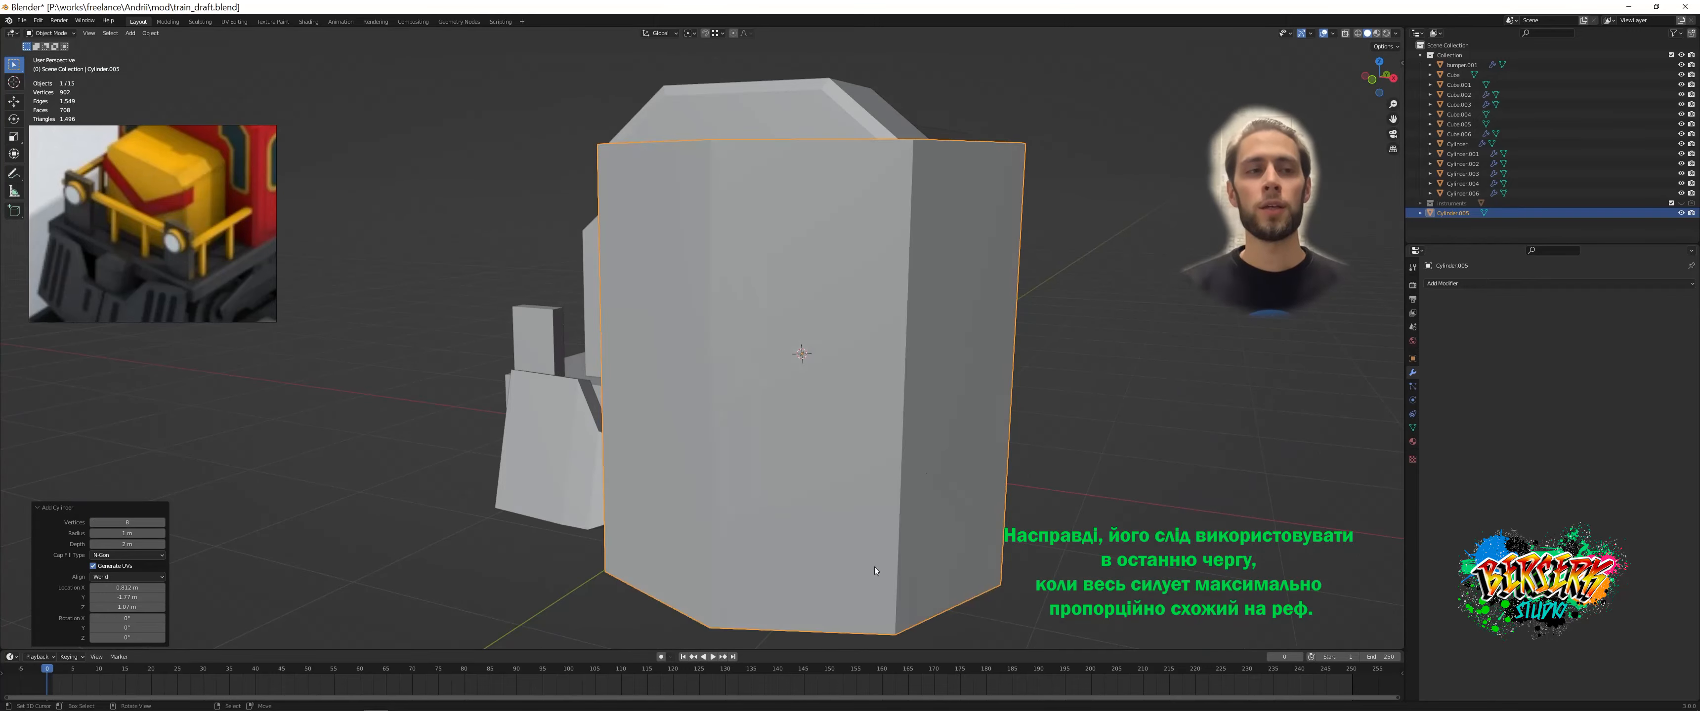
key(Return)
key(s)
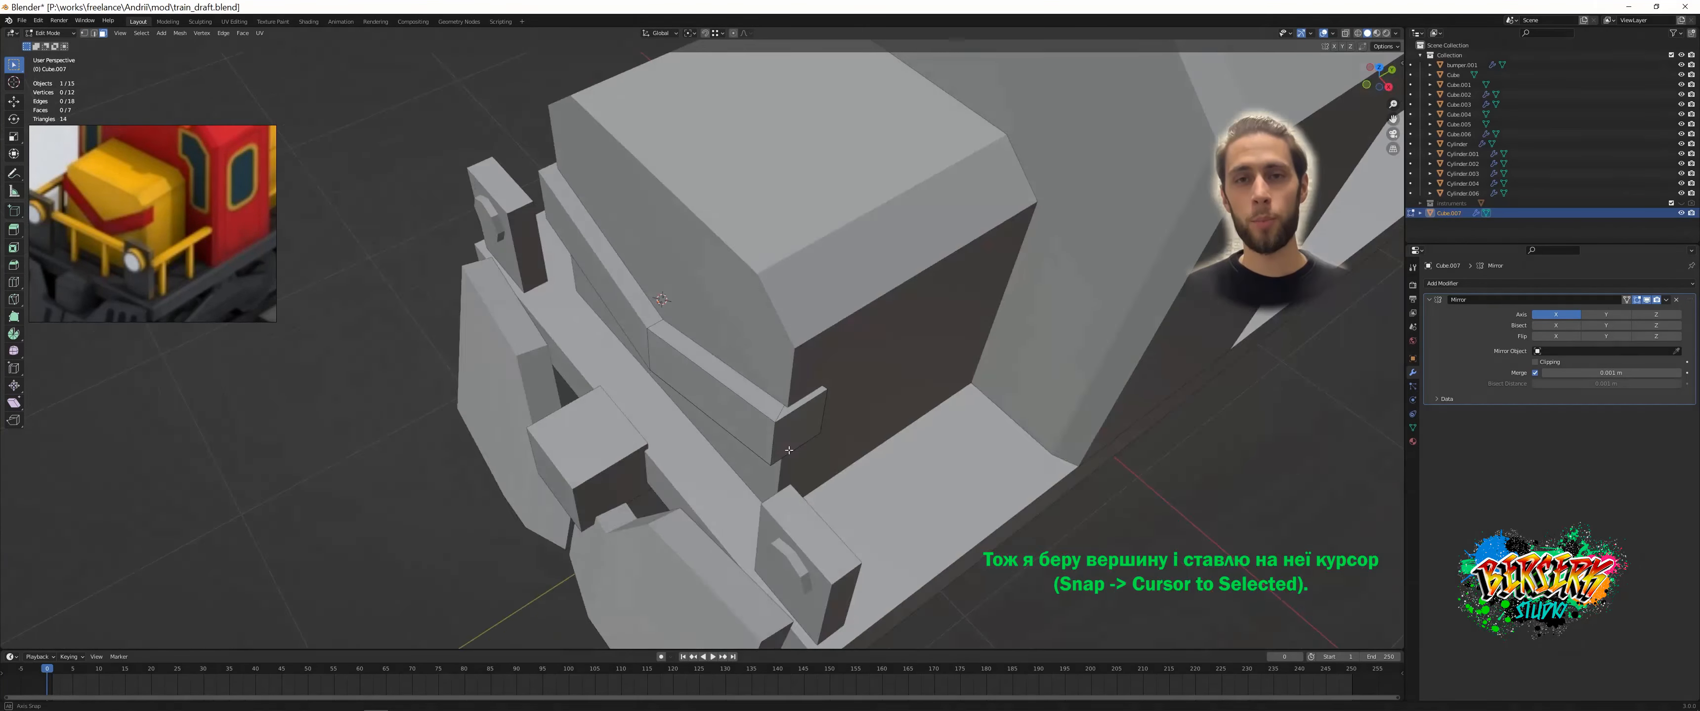
- Bevel the two long top edges of the rear body with a single segment
key(ctrl+Tab)
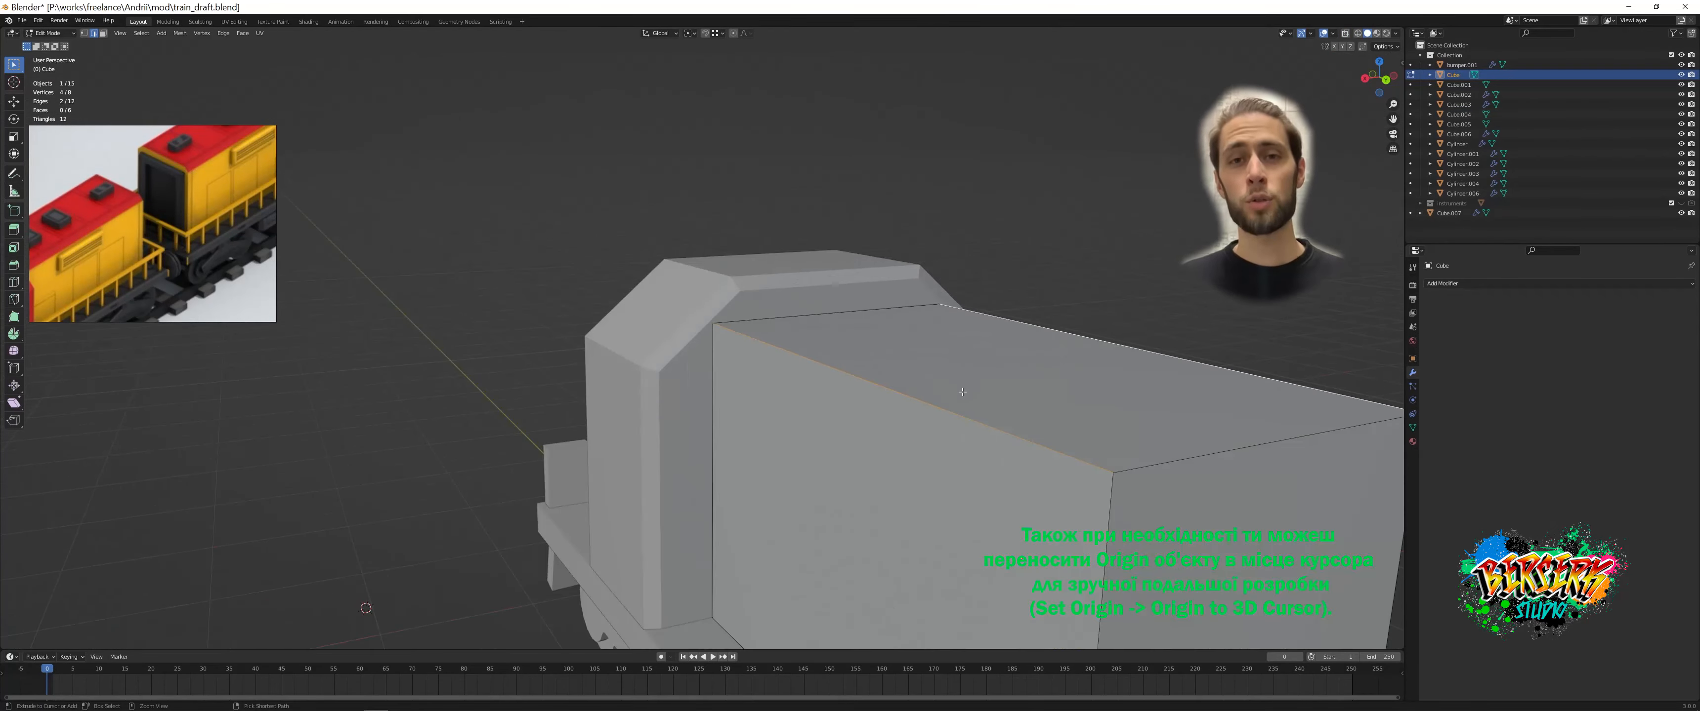
click(985, 459)
middle_drag(526, 457, 485, 446)
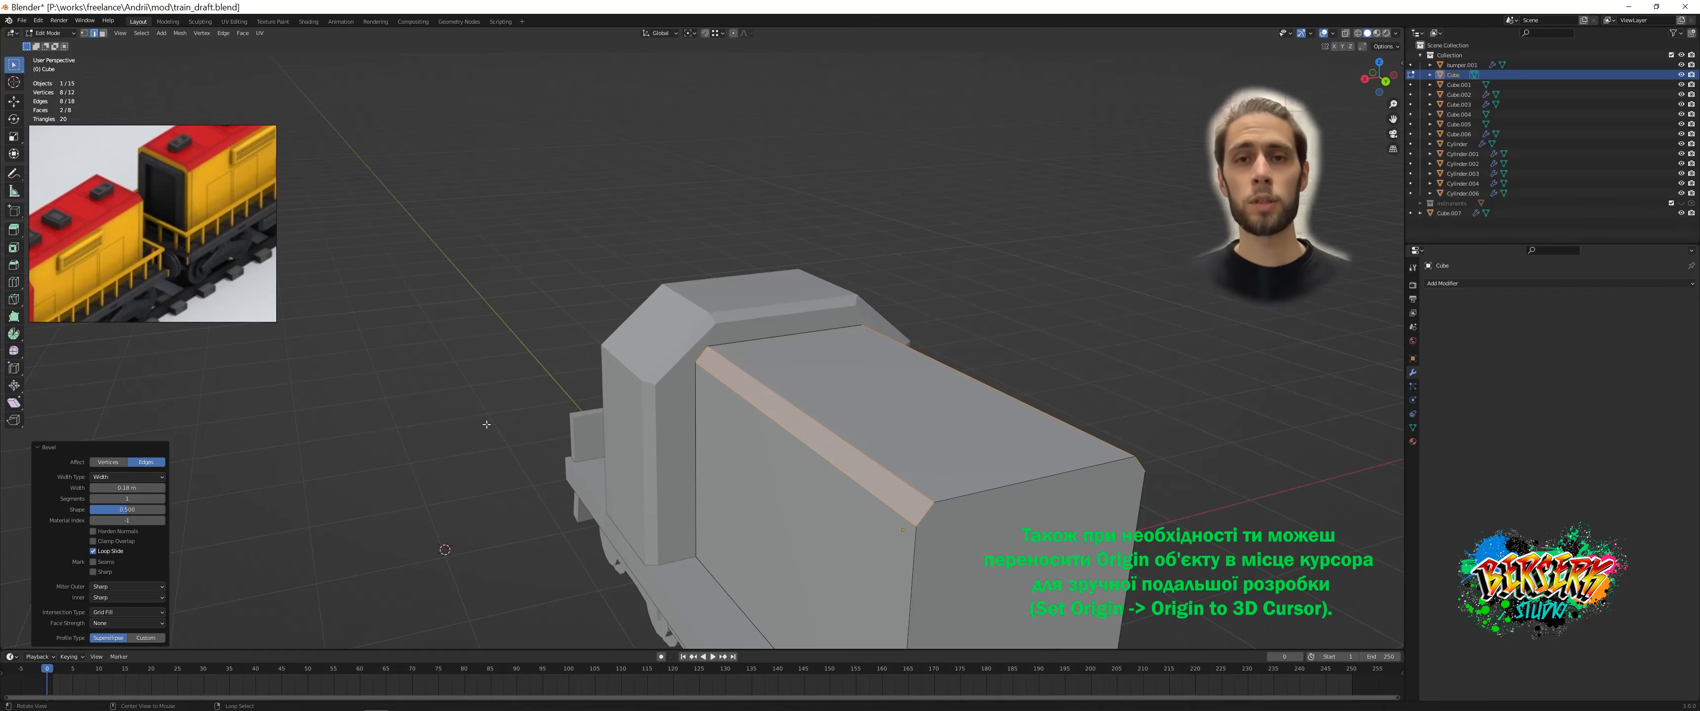
alt+drag(487, 424, 526, 433)
alt+drag(60, 284, 128, 241)
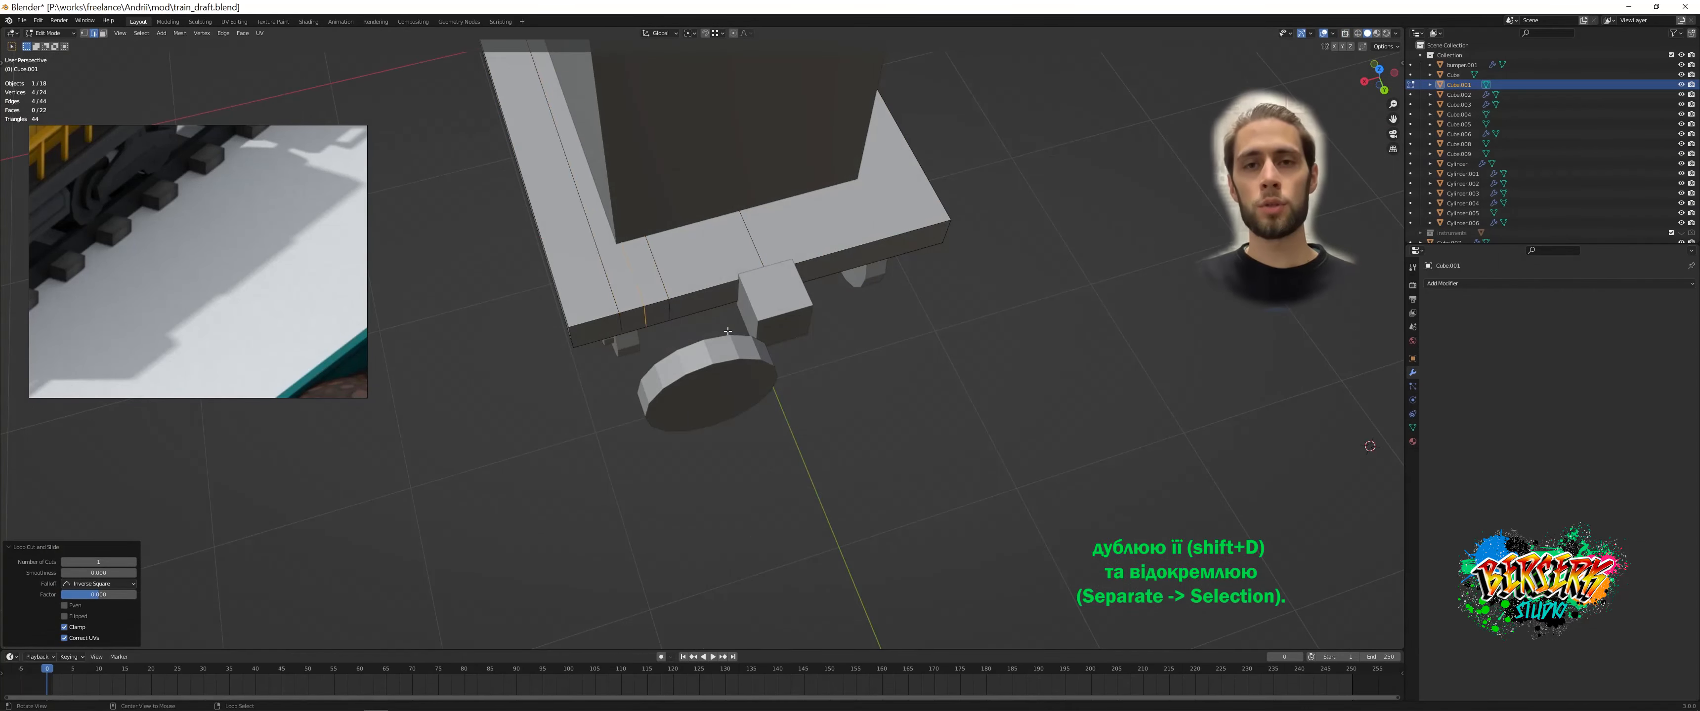
- Scale the buffer cylinder at the end of the platform along the Y axis
middle_drag(728, 332, 854, 192)
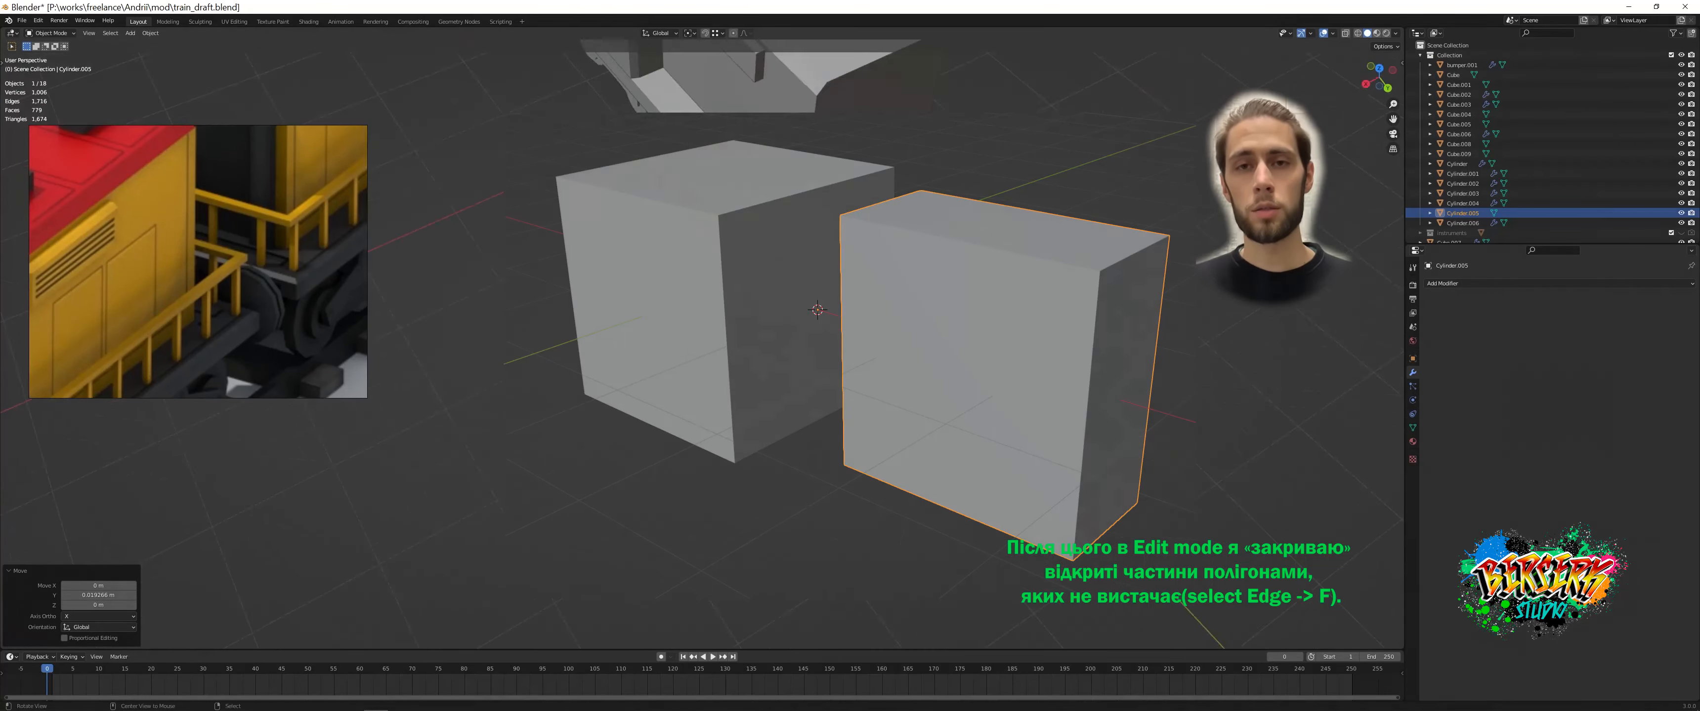
key(s)
key(y)
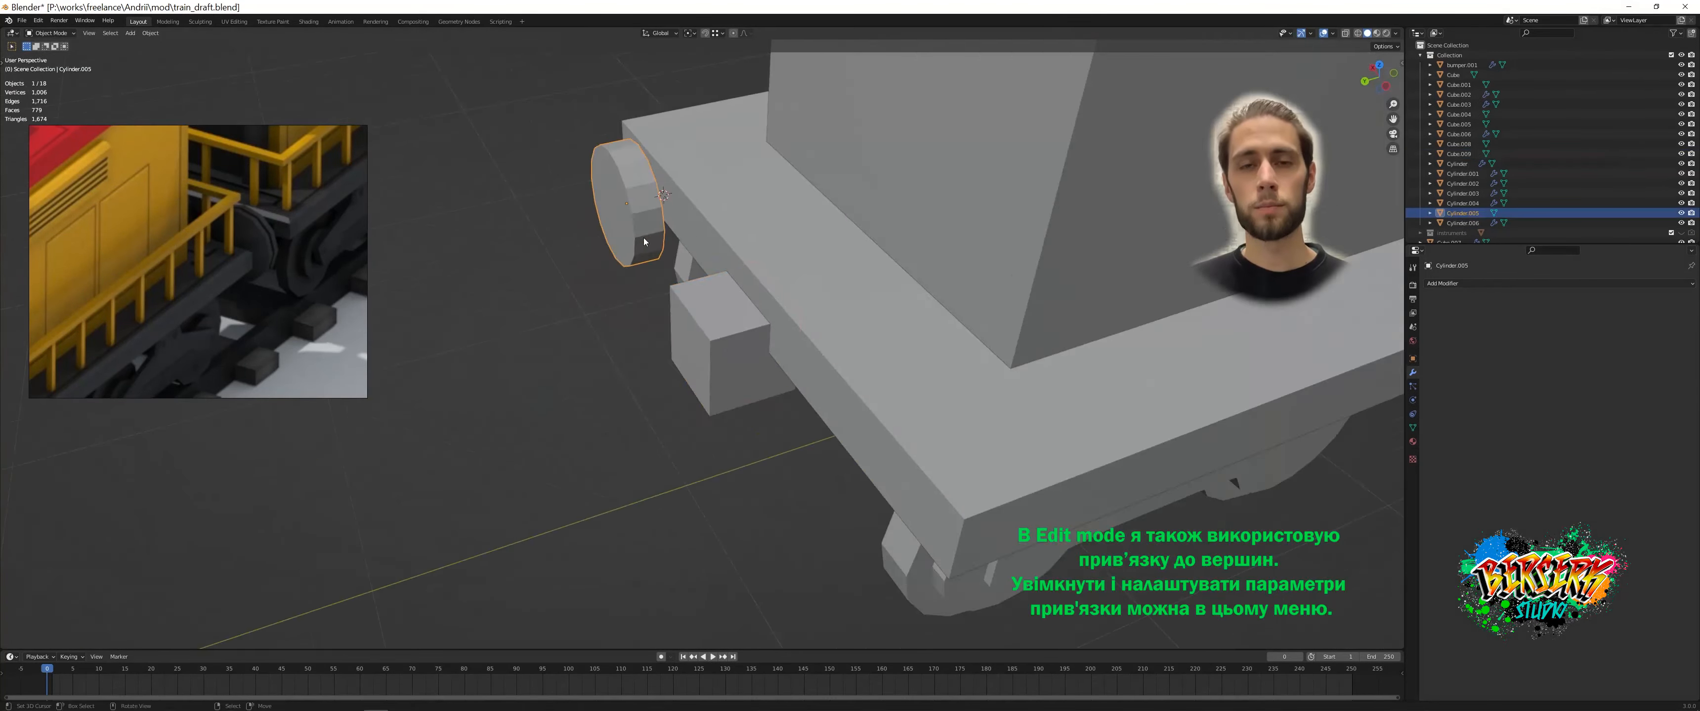
middle_drag(643, 238, 661, 324)
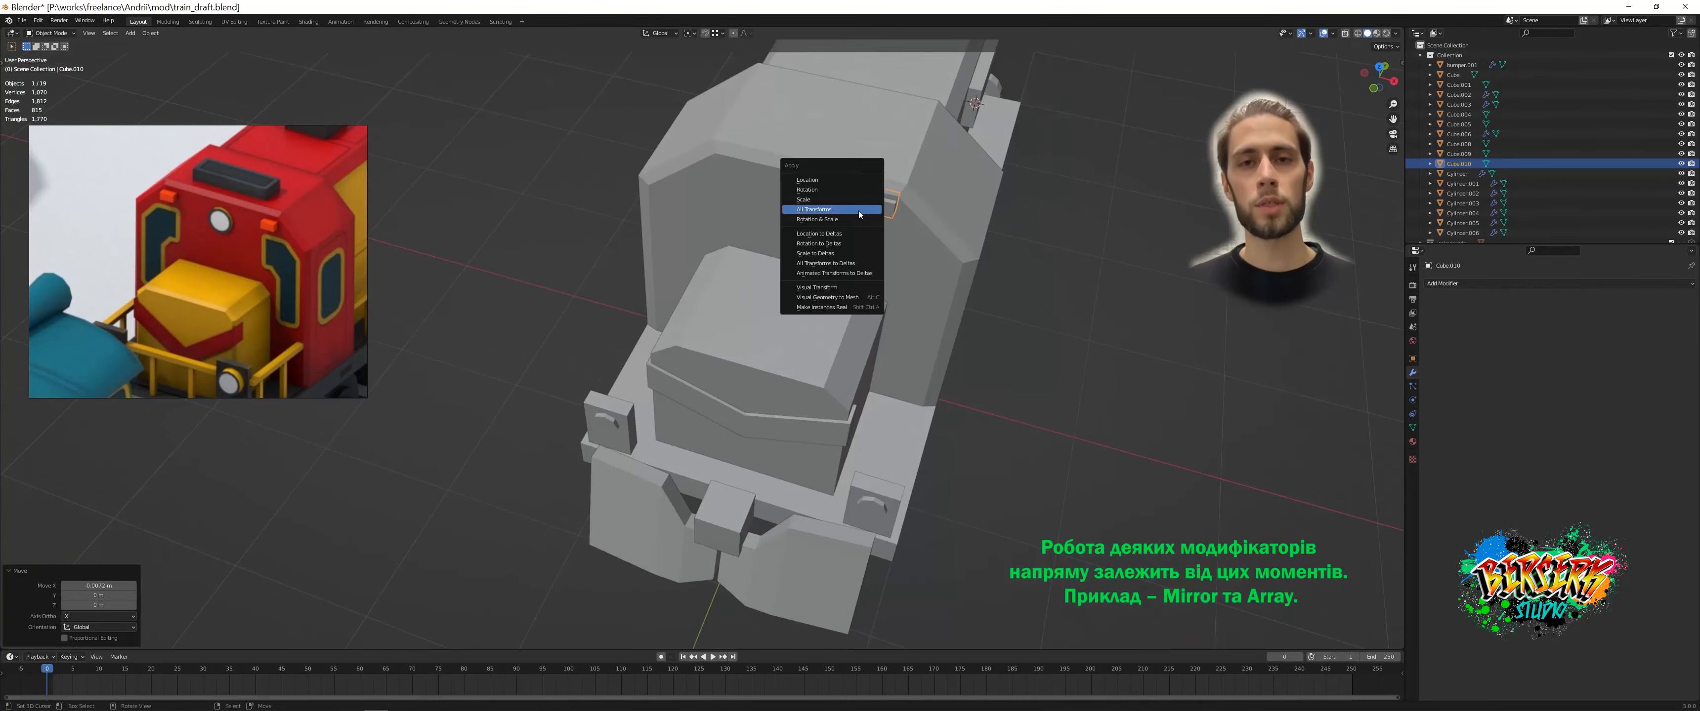
- Add a Mirror modifier across the X axis to the small marker box on the cab's upper front
click(1495, 398)
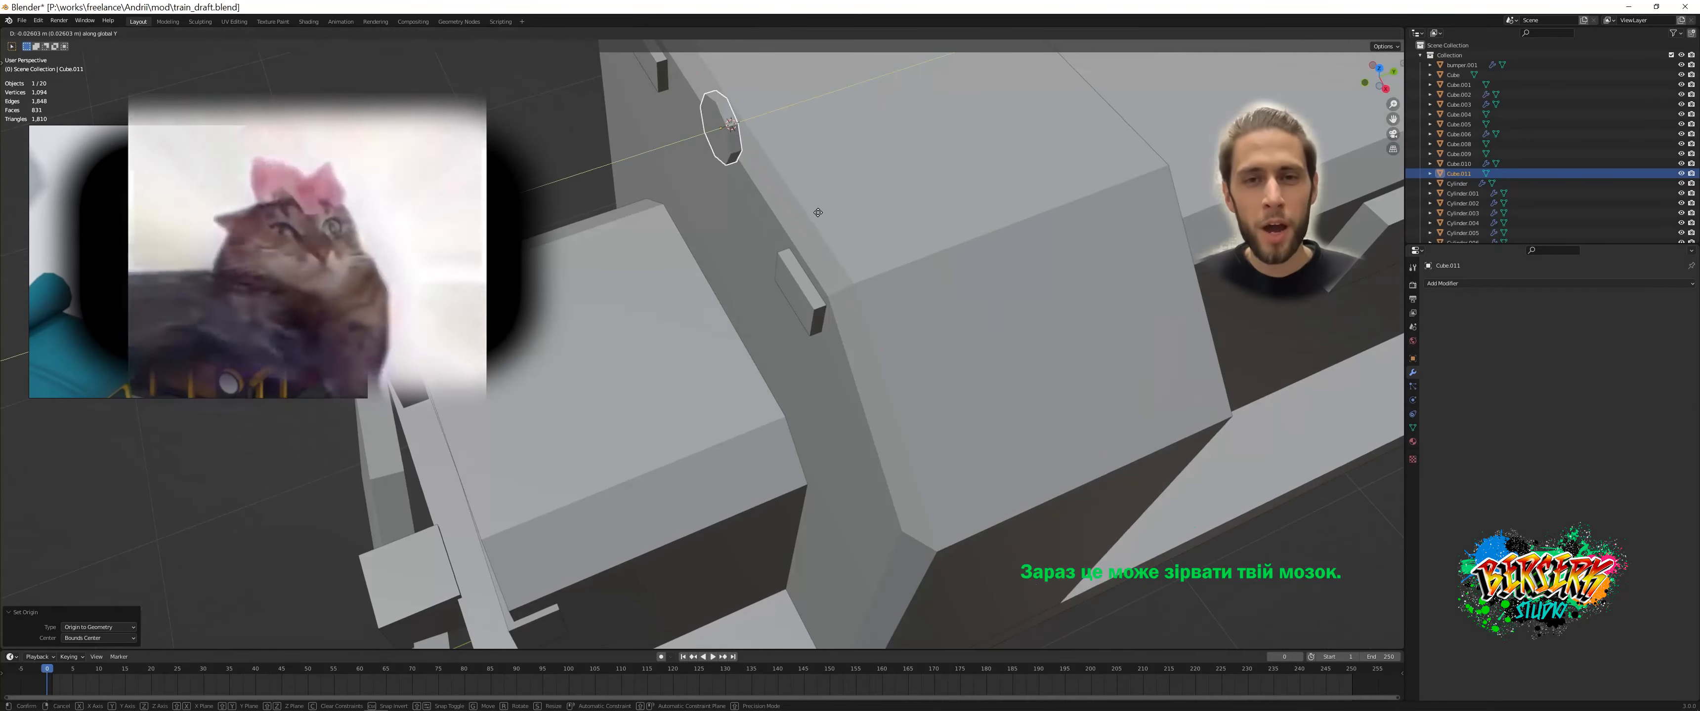
- Move the round lamp on the cab's upper front along the Z axis and adjust its scale
key(g)
key(z)
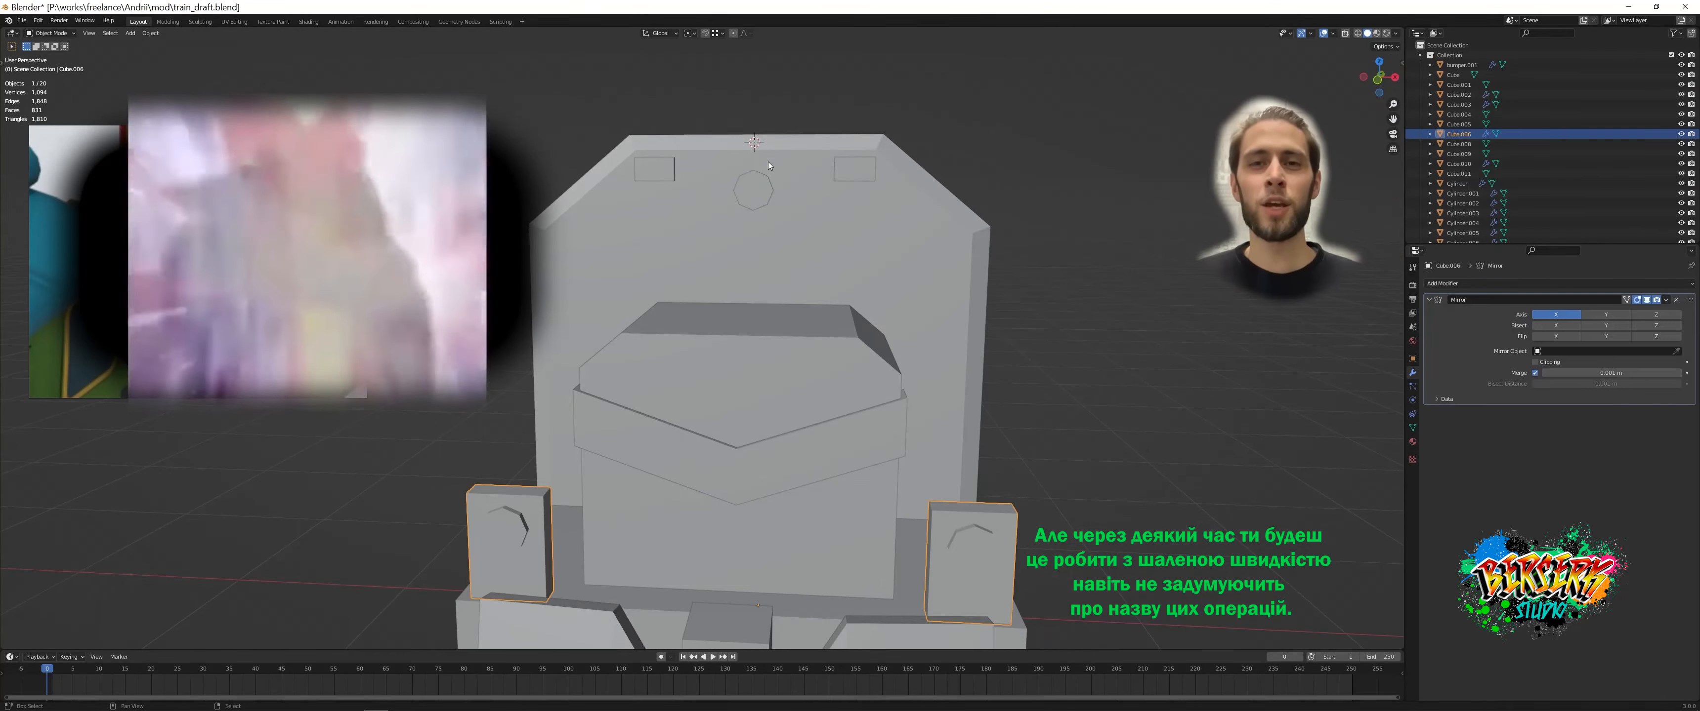
key(ctrl+l)
key(l)
key(s)
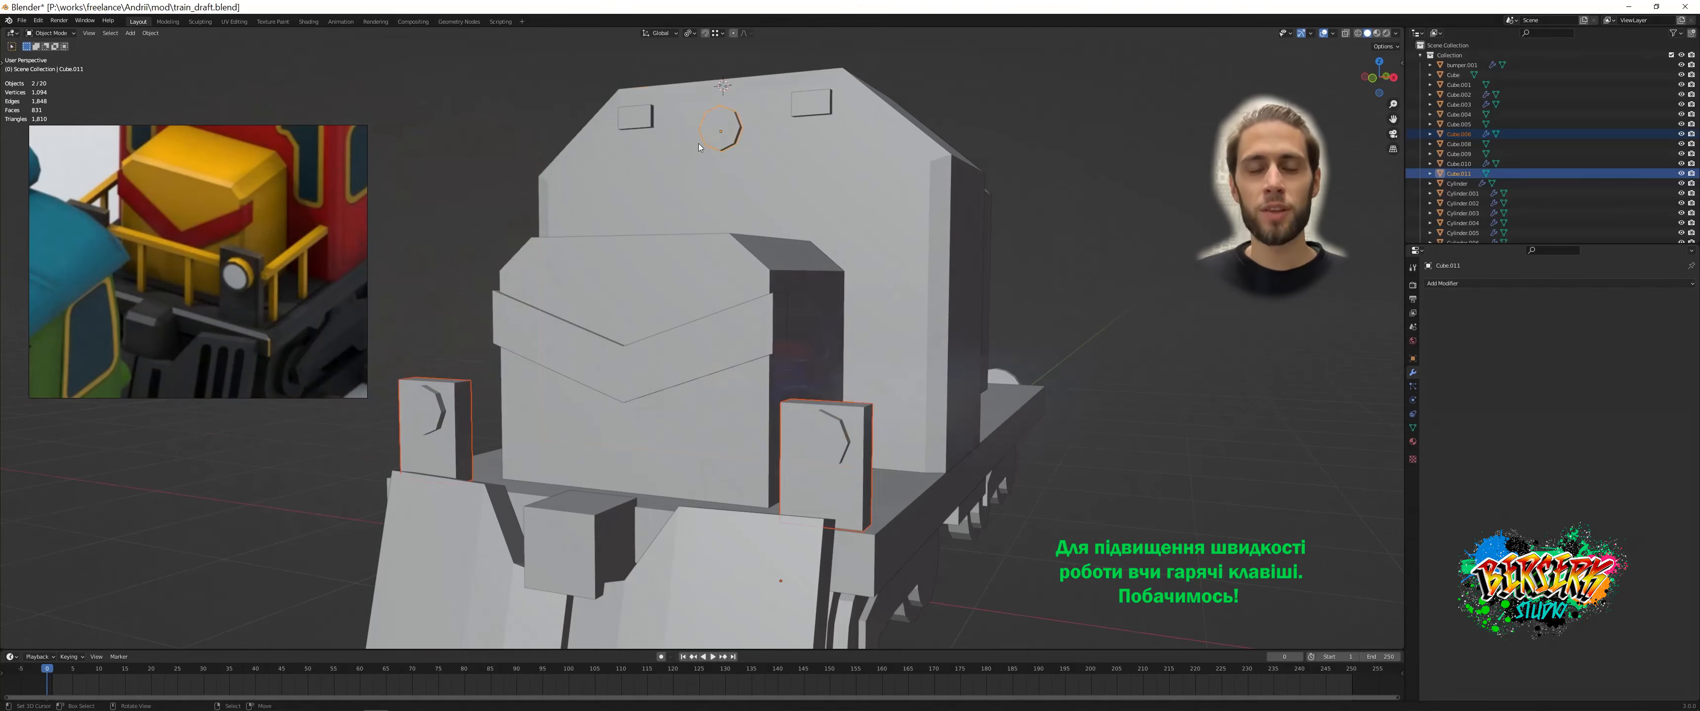
key(alt+a)
scroll(744, 202, down, 5)
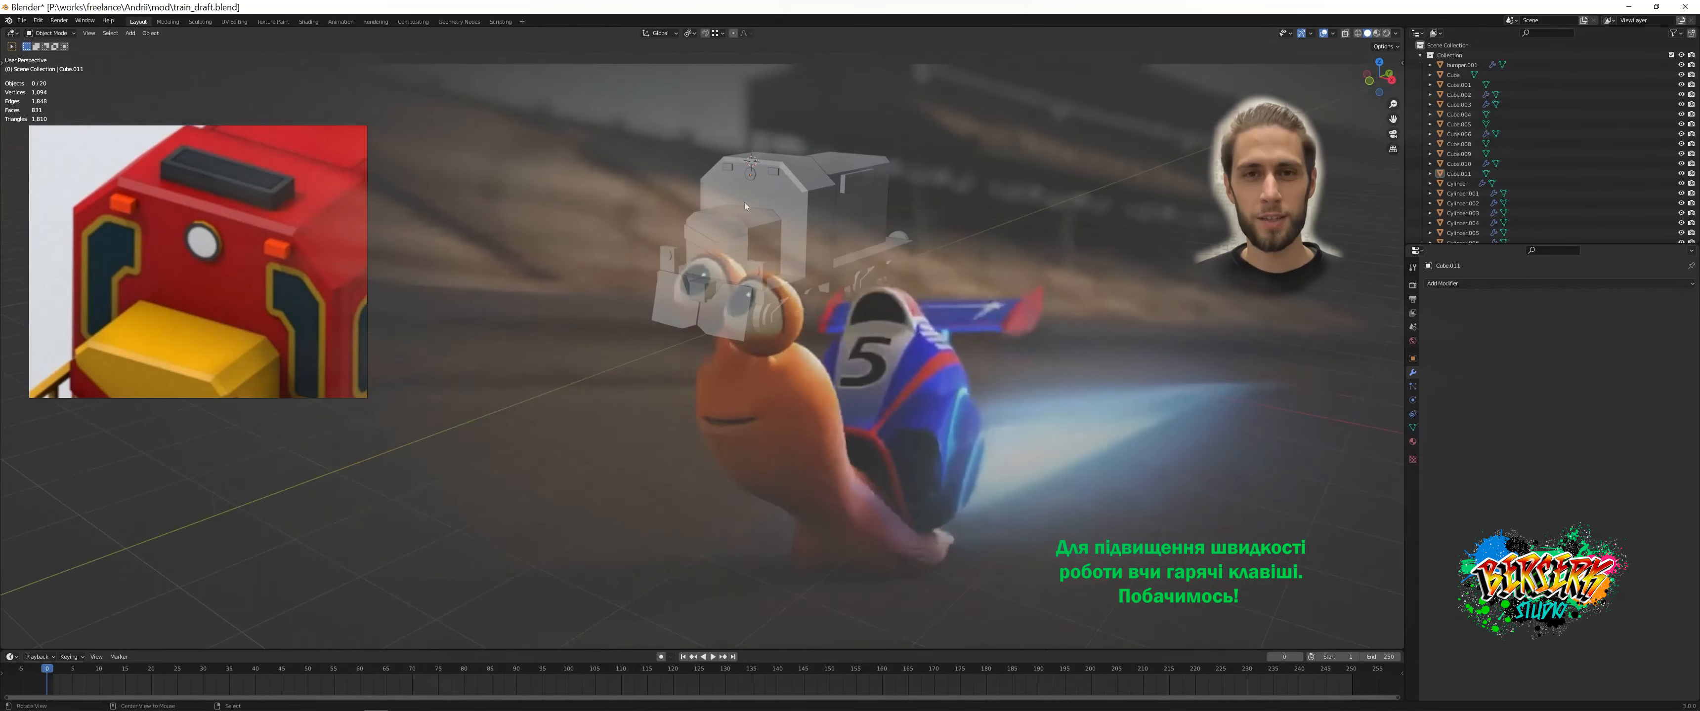